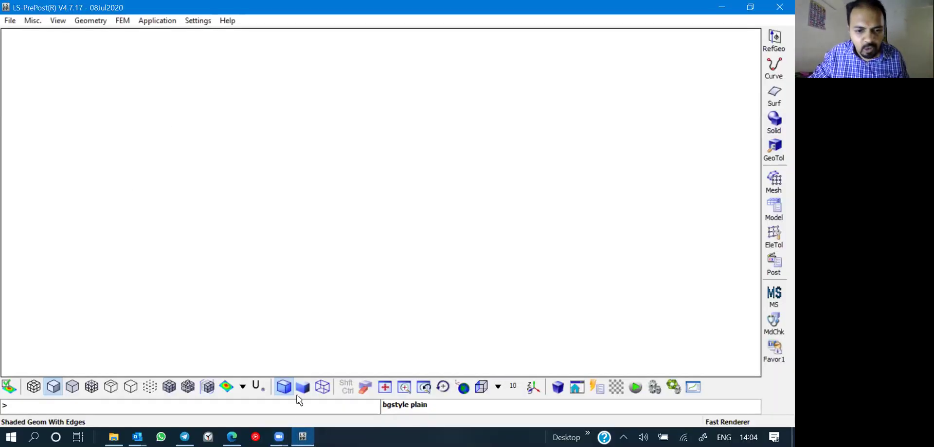
Step: Return to the running LS-PrePost window via the Start menu and bring up its File menu
left_click(11, 437)
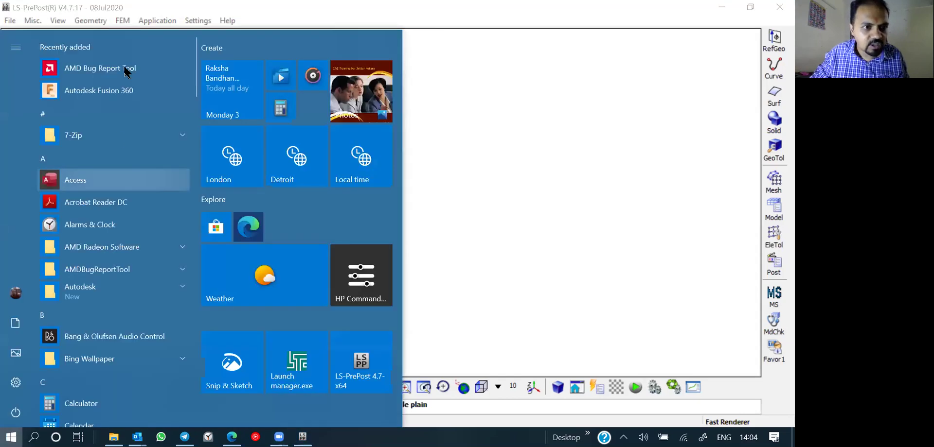
type("l")
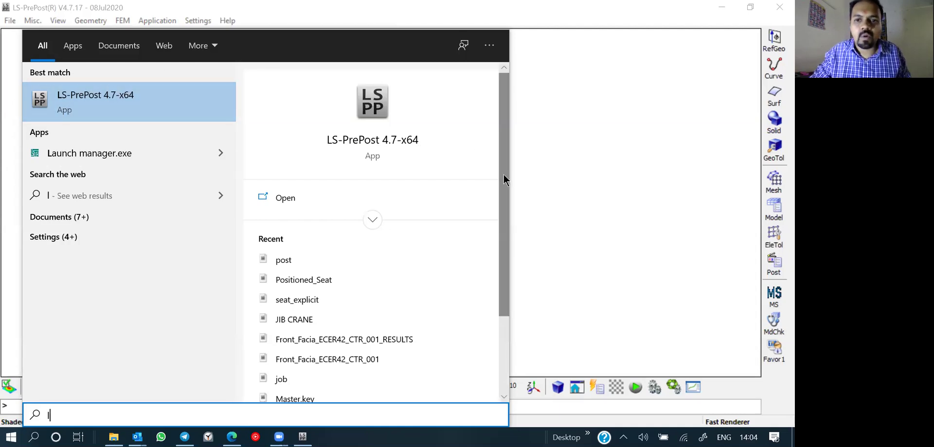
left_click(570, 189)
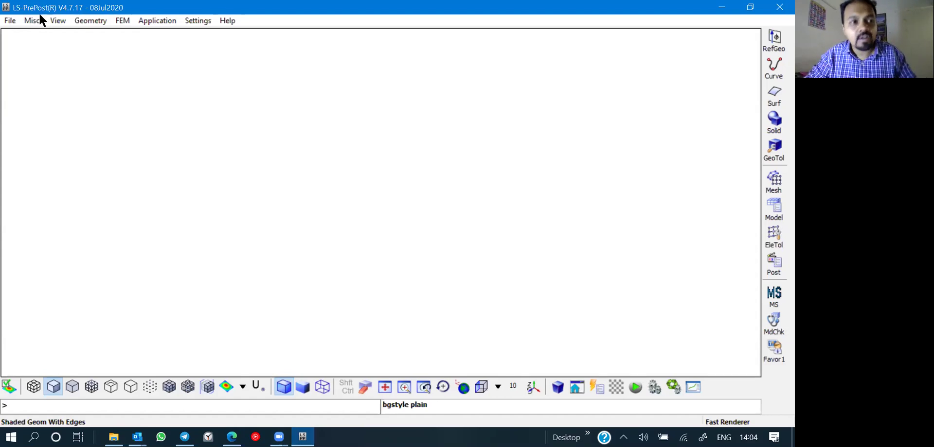
left_click(11, 22)
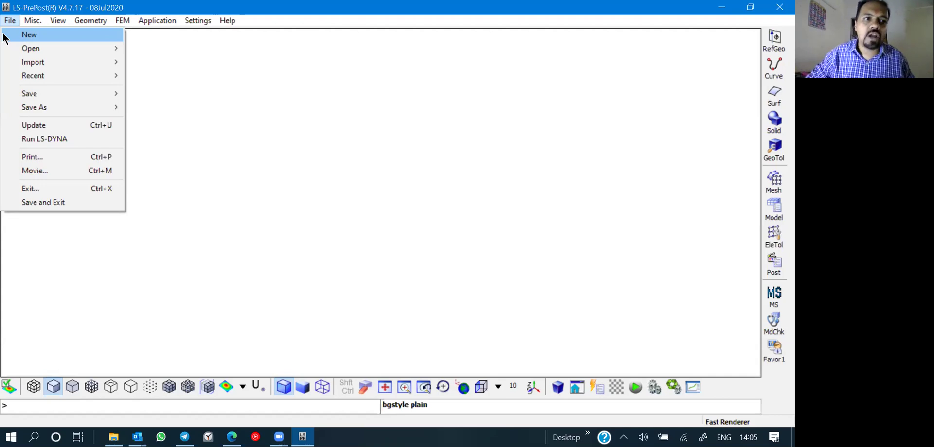
Step: Begin picking a new rotation centre, then skim the Misc. and Settings menus and close Settings
left_click(443, 387)
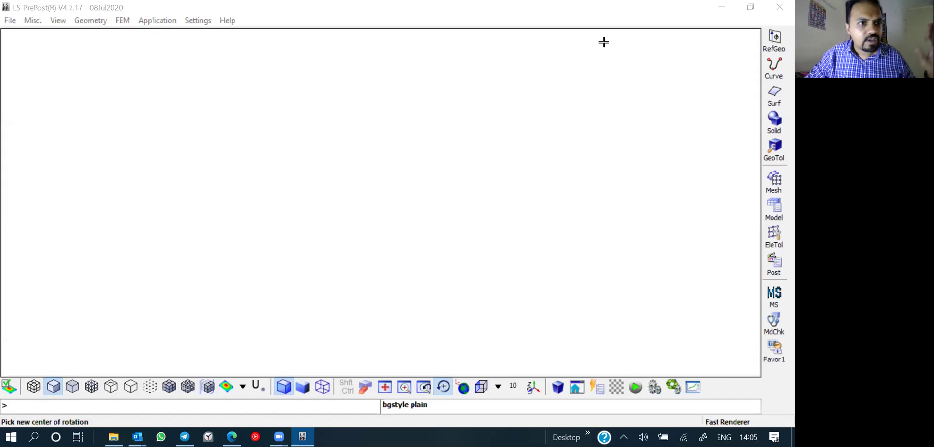
left_click(9, 20)
mouse_move(34, 20)
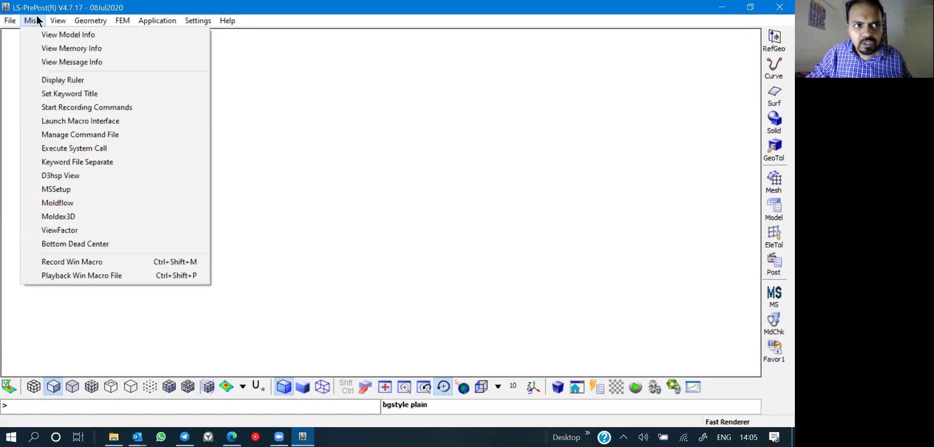
mouse_move(208, 23)
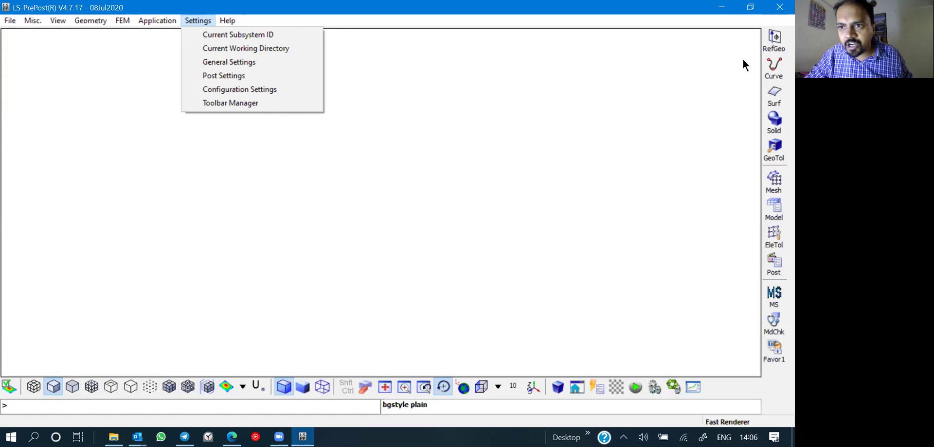
left_click(717, 69)
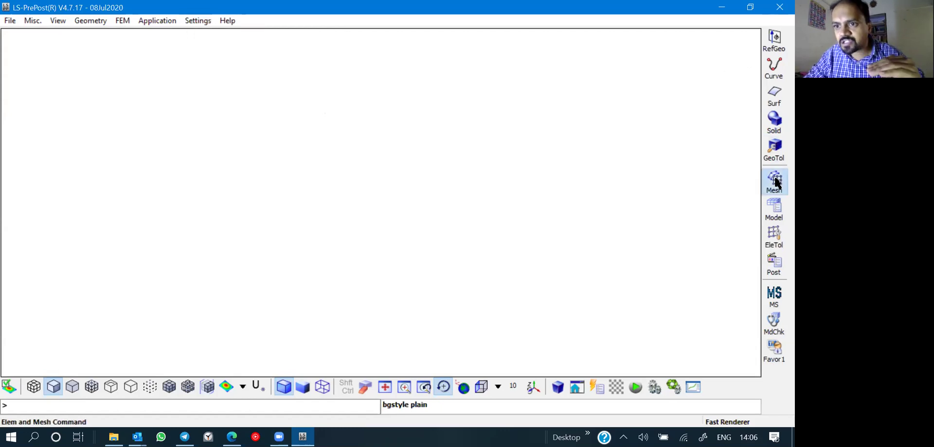
Step: Browse the Mesh, EleTol, Post, Binout and ASCII tool panels in the right-hand panel
left_click(773, 180)
left_click(774, 229)
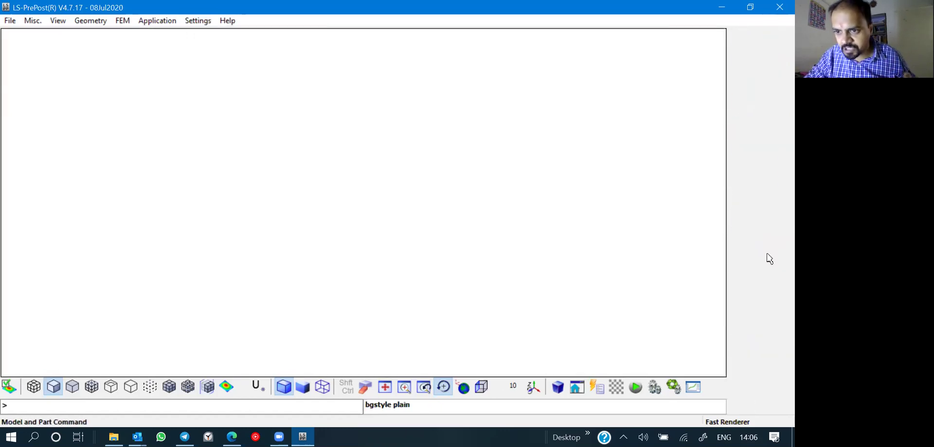
left_click(772, 263)
left_click(740, 257)
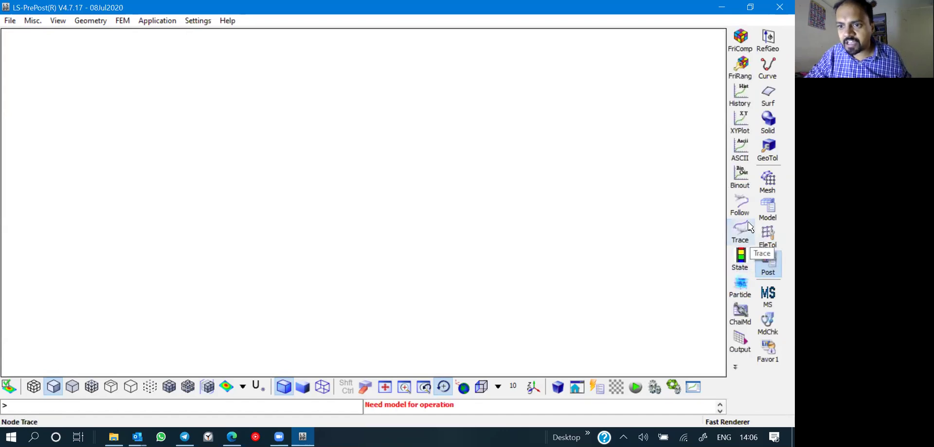
left_click(752, 208)
left_click(751, 178)
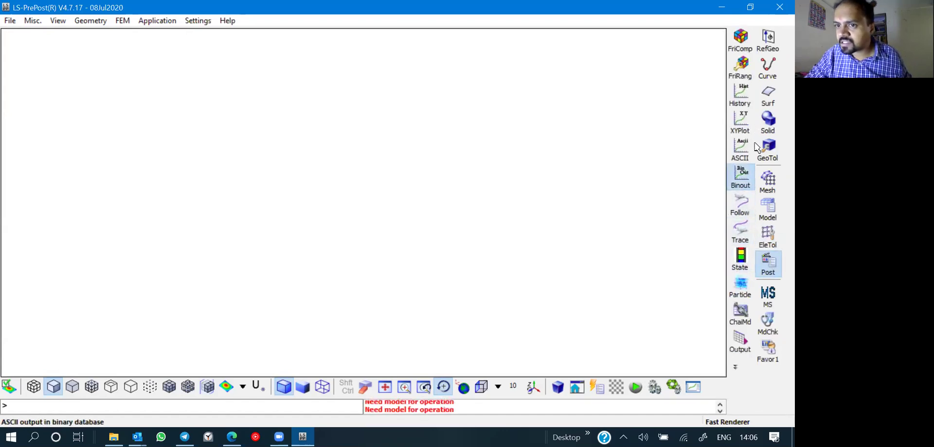
left_click(755, 149)
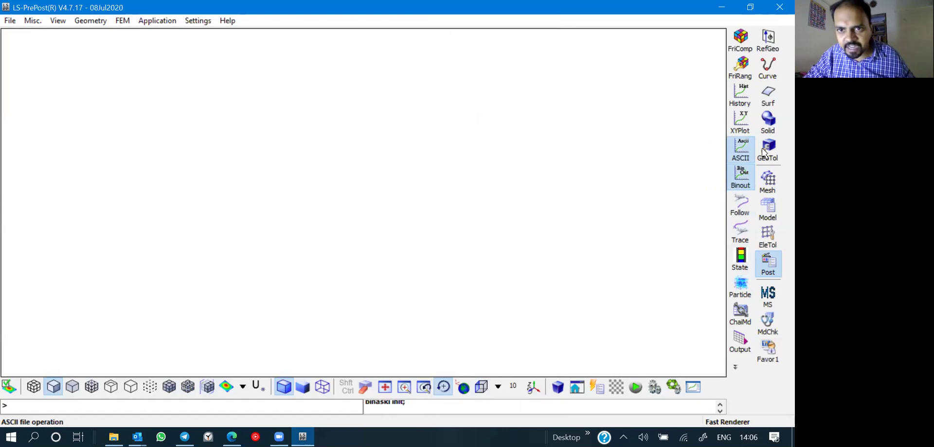
Step: Browse the GeoTol, Surf and RefGeo panels, ending back on the Post tools
left_click(764, 153)
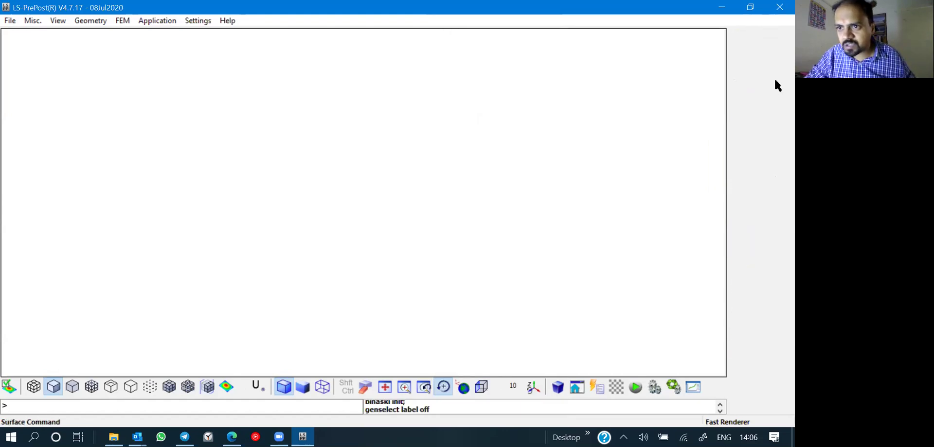
left_click(772, 92)
left_click(773, 39)
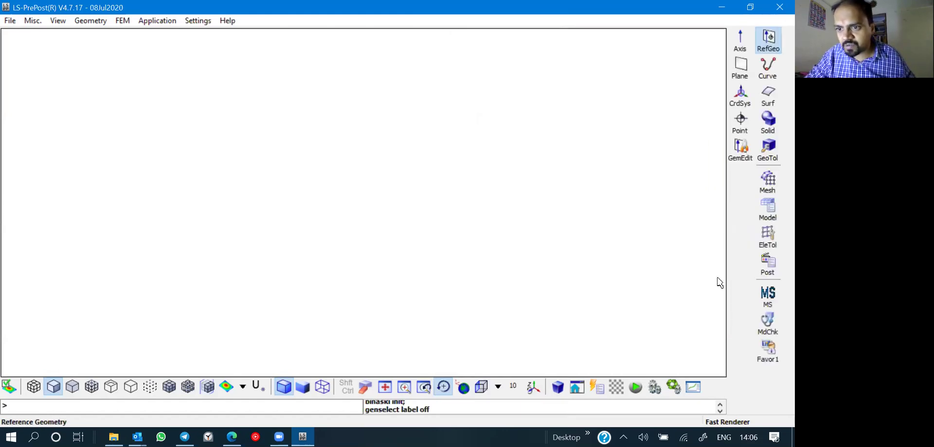
left_click(775, 265)
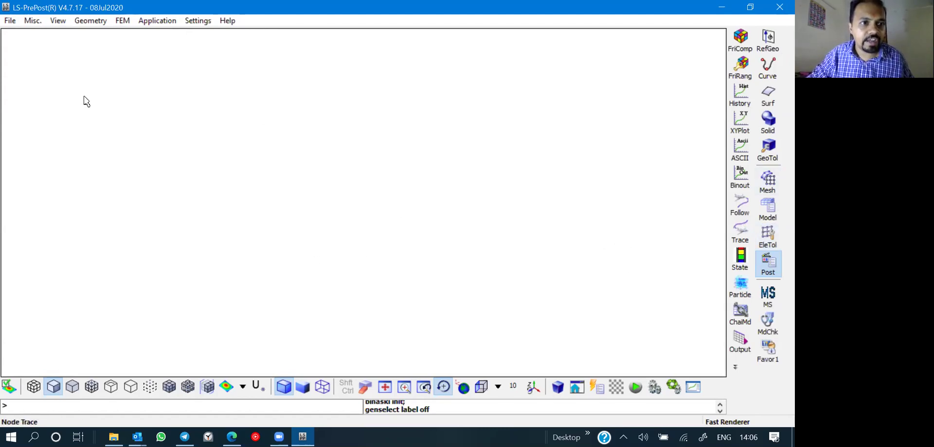
left_click(10, 21)
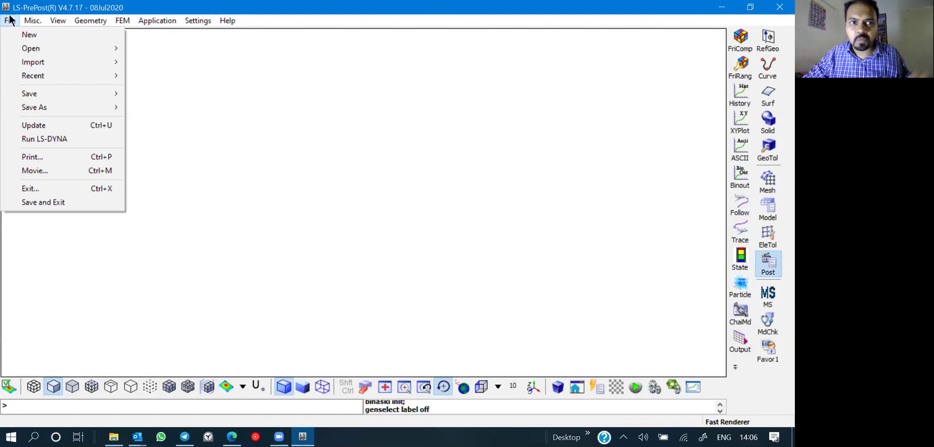
Step: Reopen the File menu and browse Open > Others and Solutions down to STEP File
left_click(636, 49)
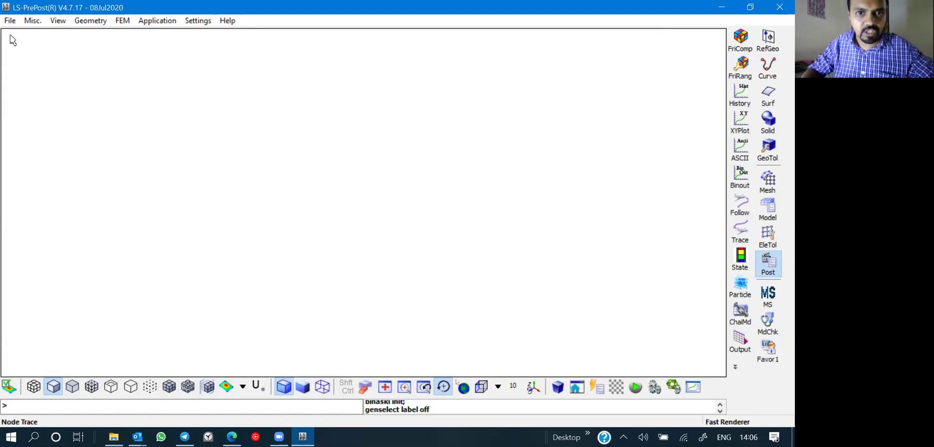
left_click(8, 22)
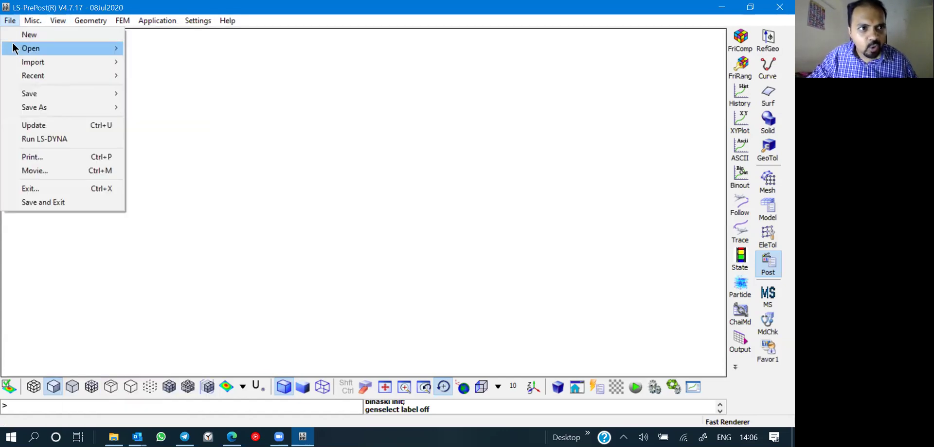
mouse_move(15, 48)
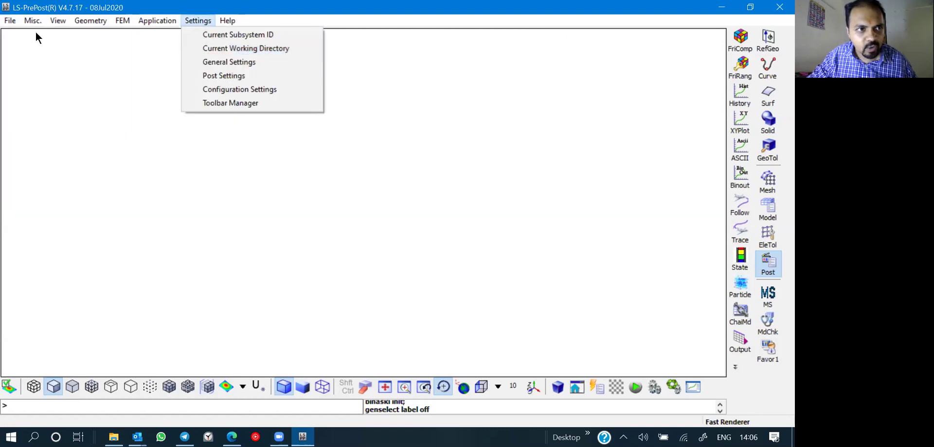
mouse_move(38, 29)
mouse_move(10, 20)
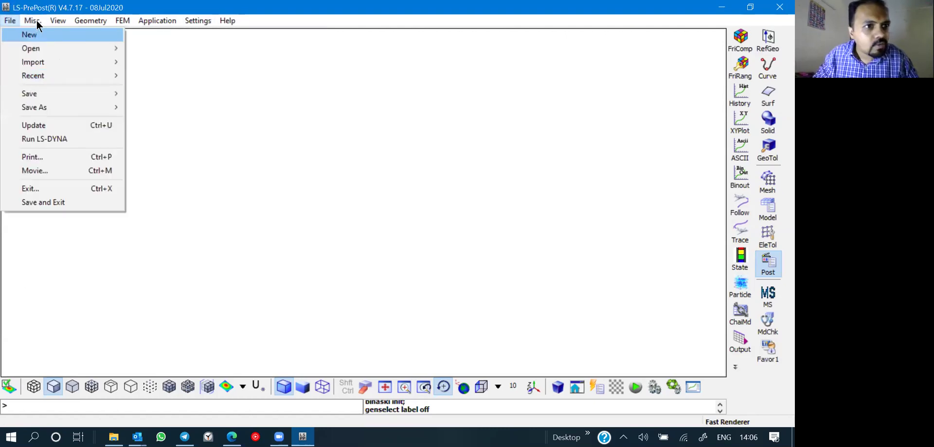
mouse_move(42, 49)
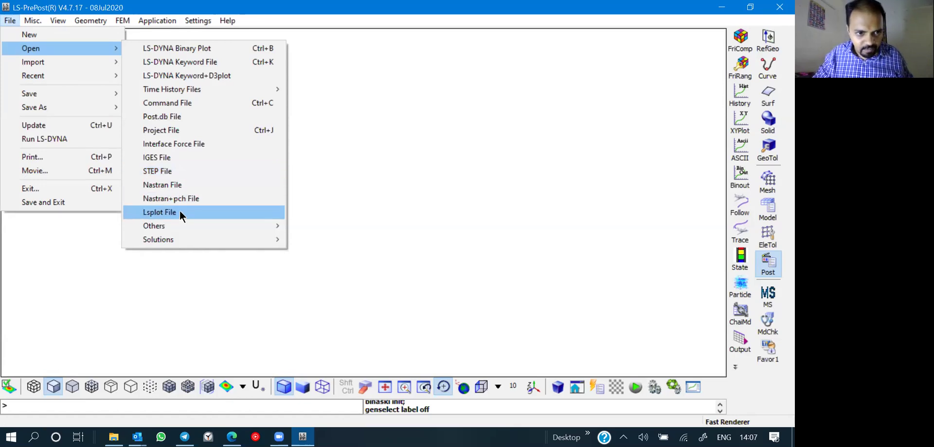
mouse_move(178, 226)
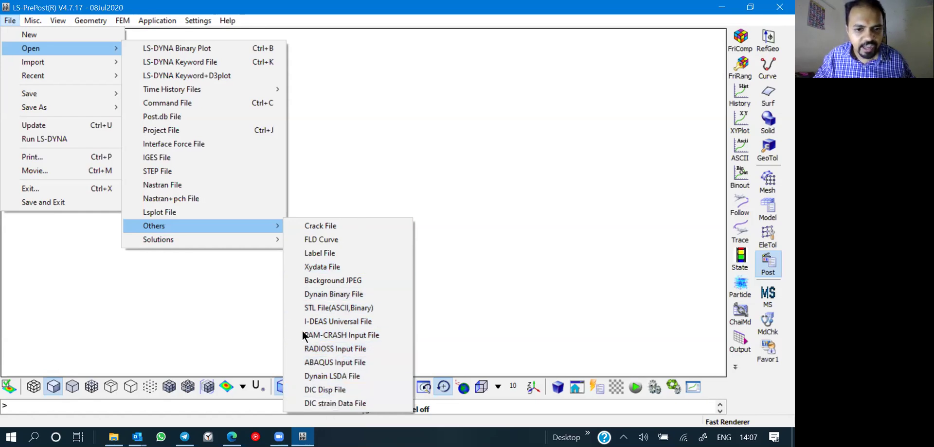
mouse_move(170, 241)
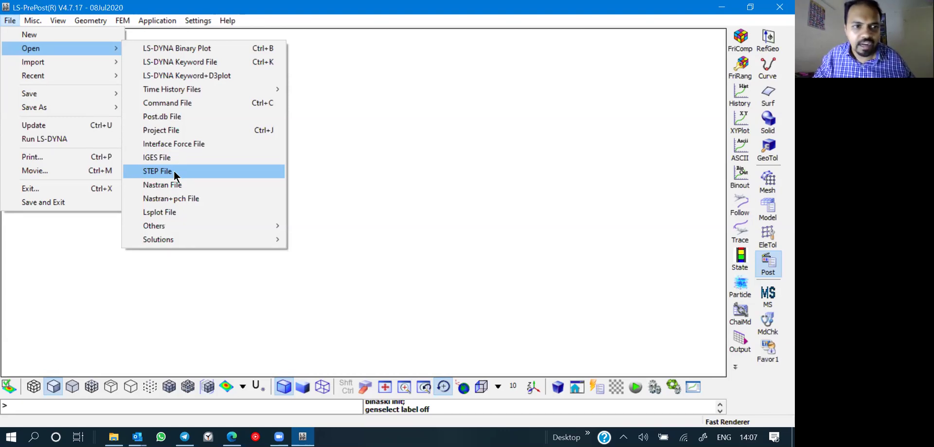
Step: Cancel the STEP file open and dismiss the File > Open submenus, leaving the empty canvas
left_click(173, 170)
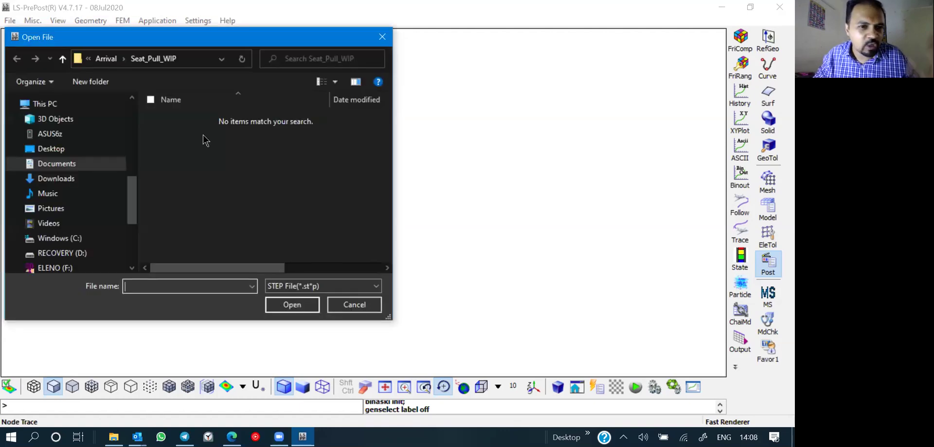
left_click(357, 305)
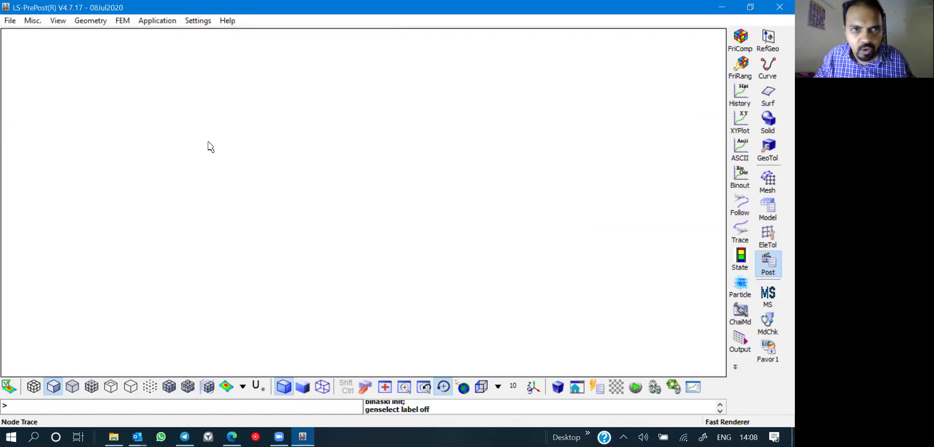
left_click(10, 21)
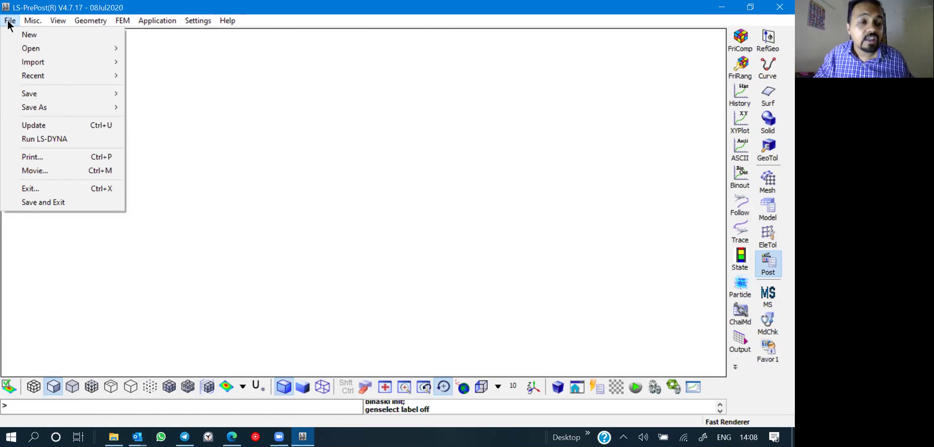
mouse_move(27, 50)
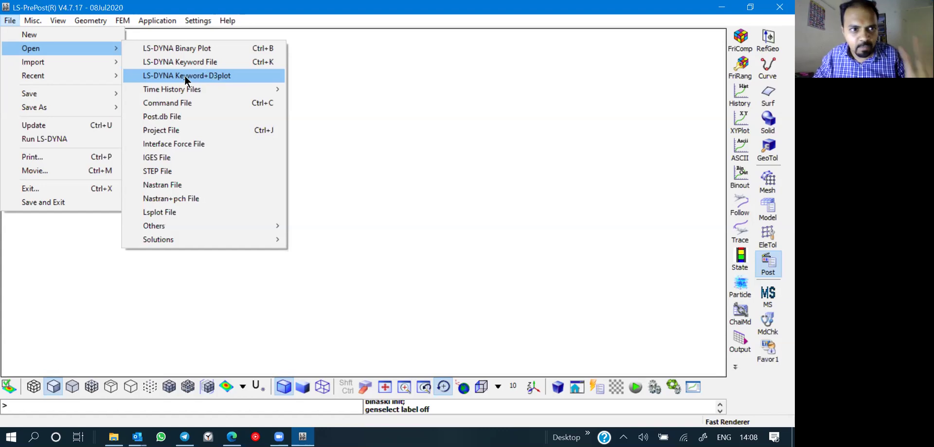
left_click(370, 166)
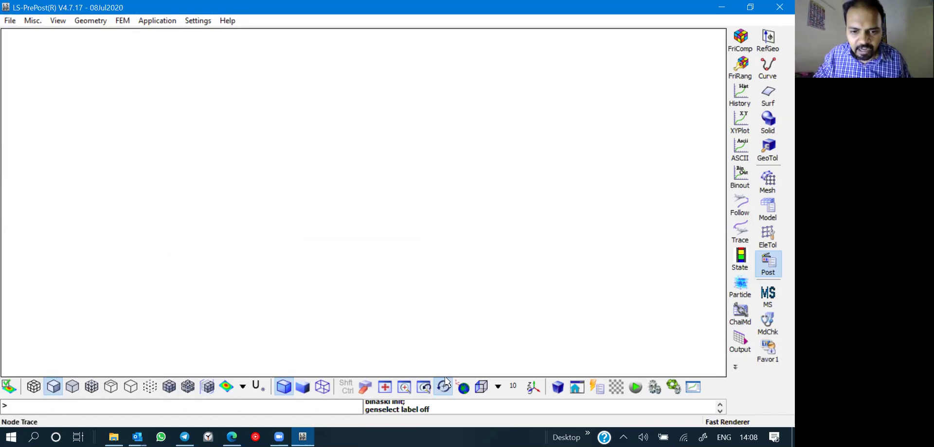
left_click(306, 432)
left_click(305, 434)
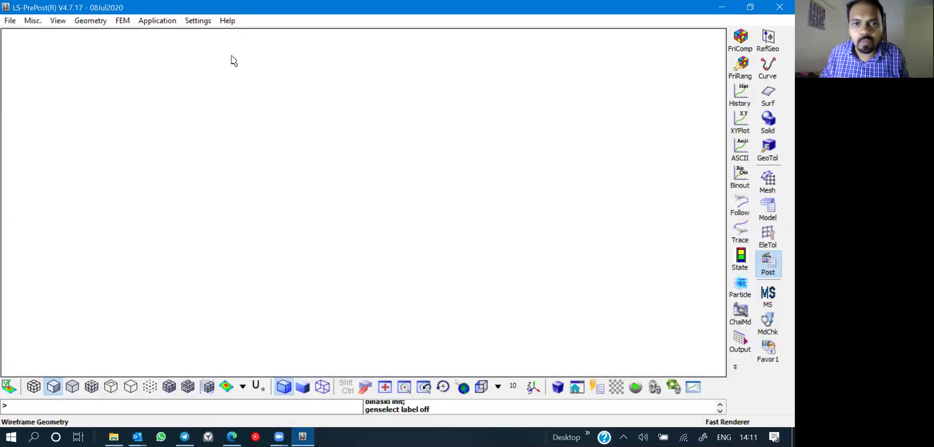
Step: Tour Geometry's Reference Geometry, Curve, Surface, Solid and Geometry Tools, then FEM > Model and Part
left_click(60, 22)
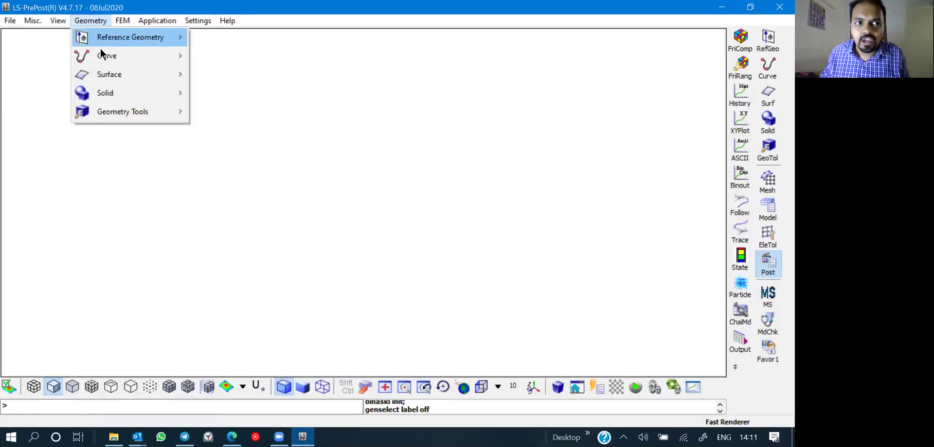
left_click(155, 21)
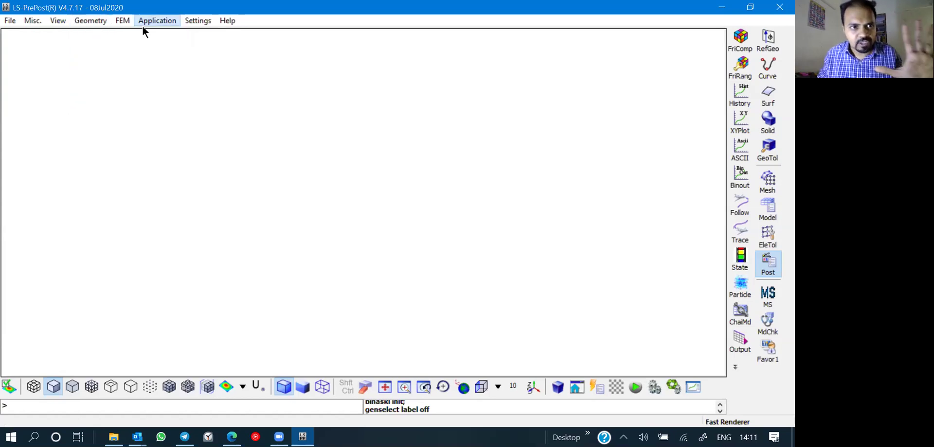
mouse_move(90, 22)
mouse_move(95, 39)
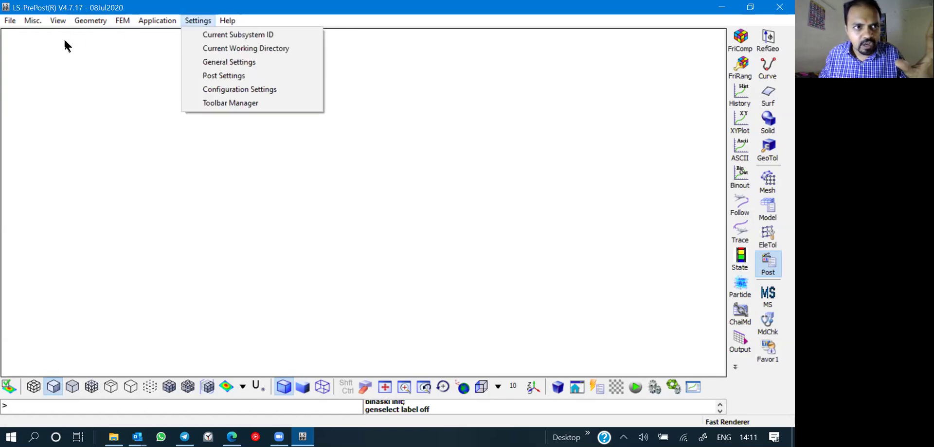
mouse_move(204, 22)
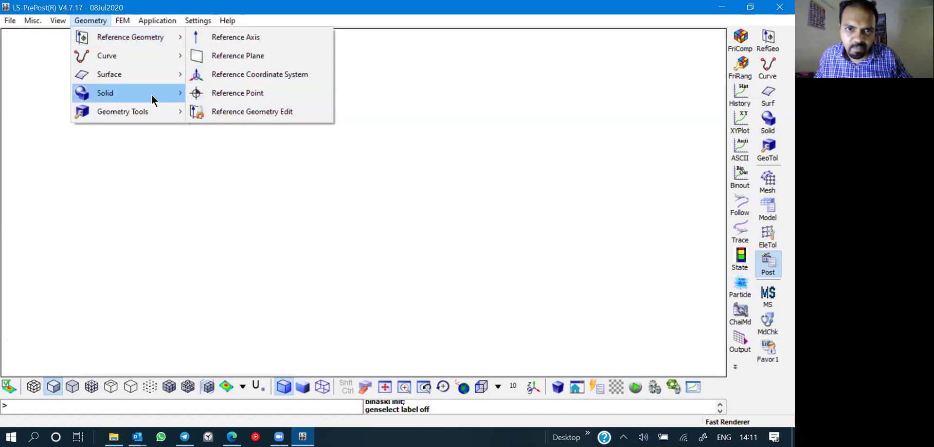
mouse_move(123, 62)
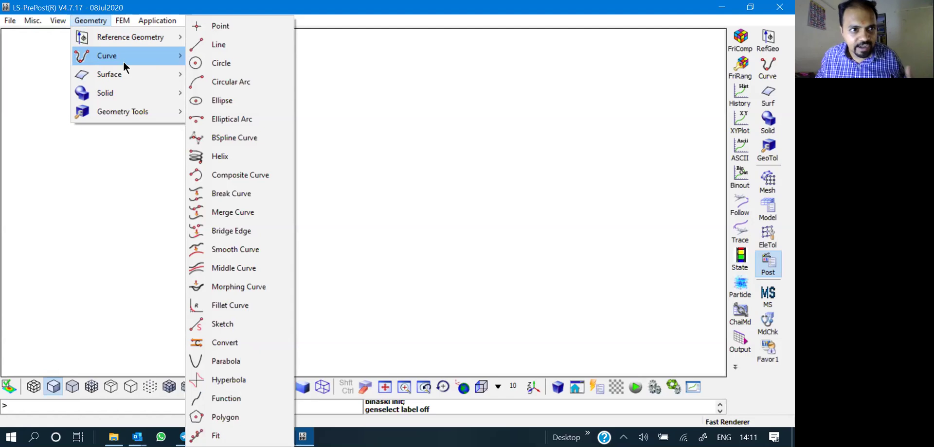
mouse_move(122, 79)
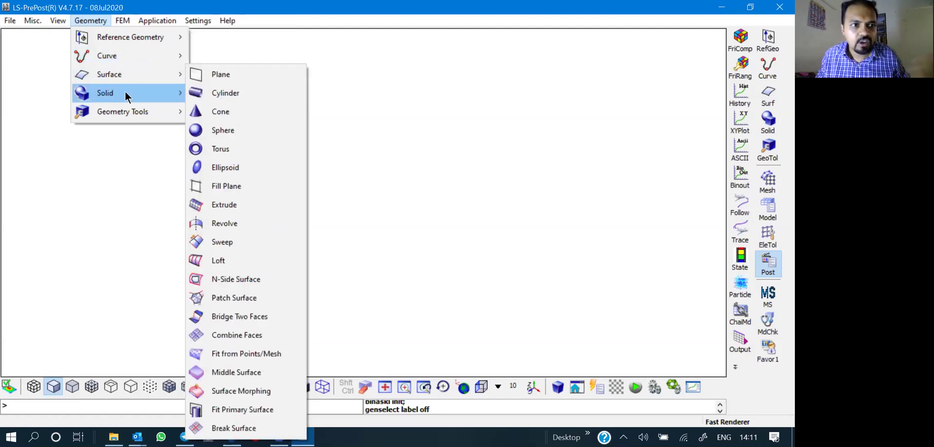
mouse_move(139, 115)
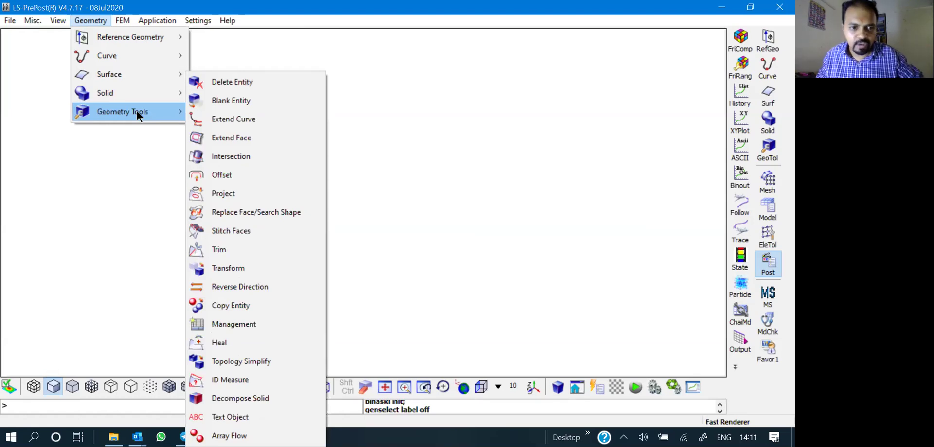
mouse_move(121, 28)
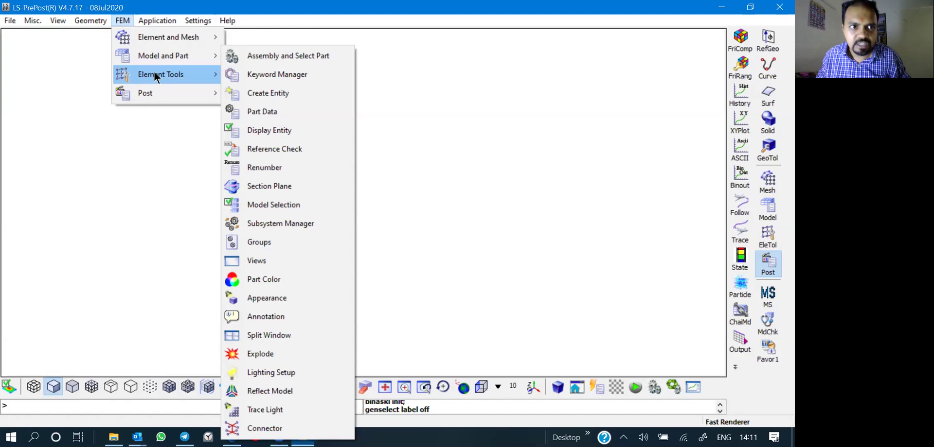
Step: Look over FEM > Element Tools, then show the Application menu's modules
mouse_move(156, 76)
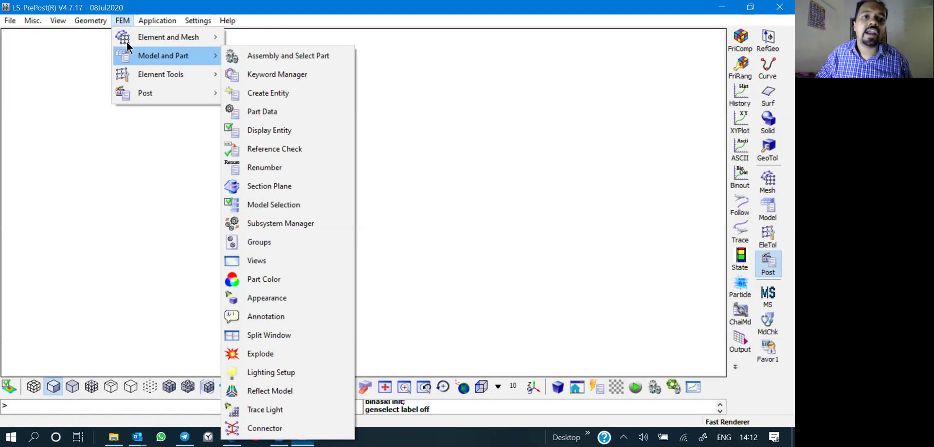
mouse_move(165, 25)
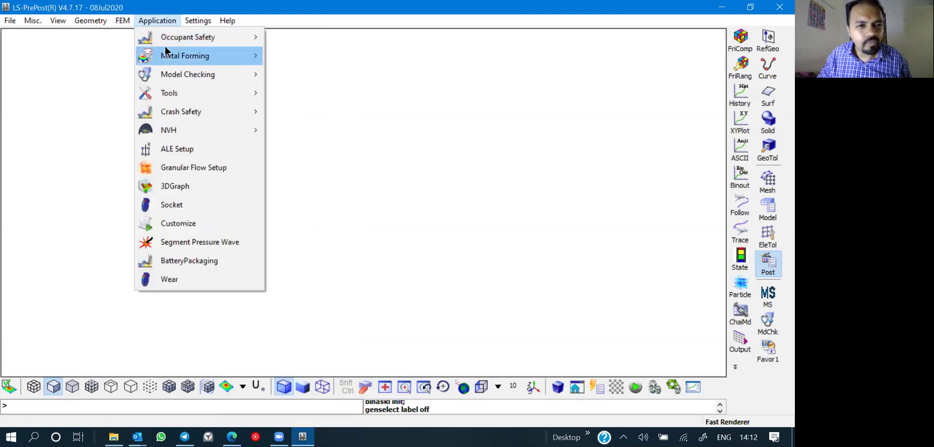
Step: Slide across the Application, Settings and Misc. menus, leaving the Help list shown
mouse_move(180, 39)
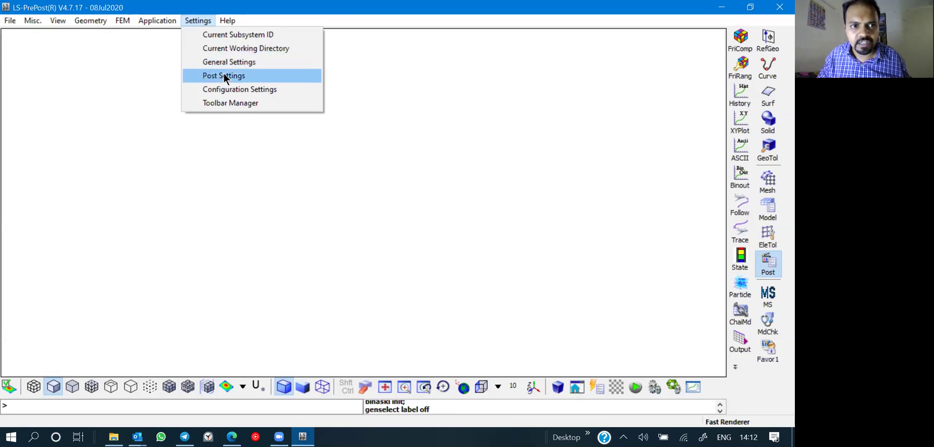
mouse_move(227, 21)
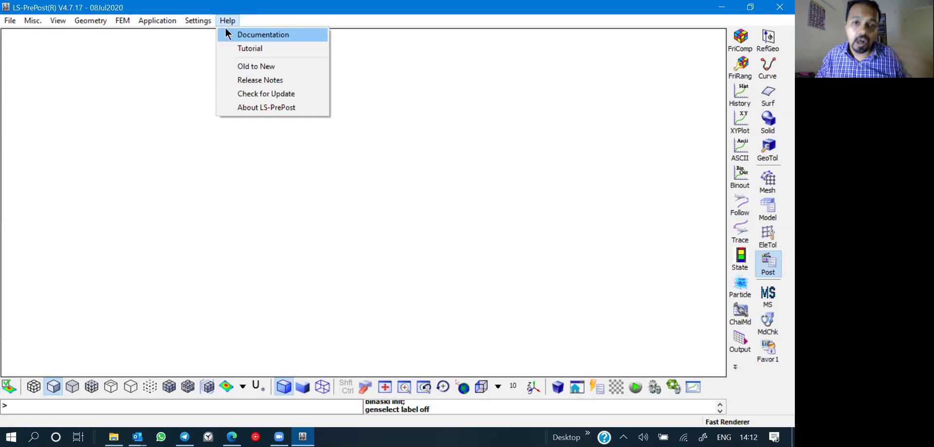
mouse_move(32, 22)
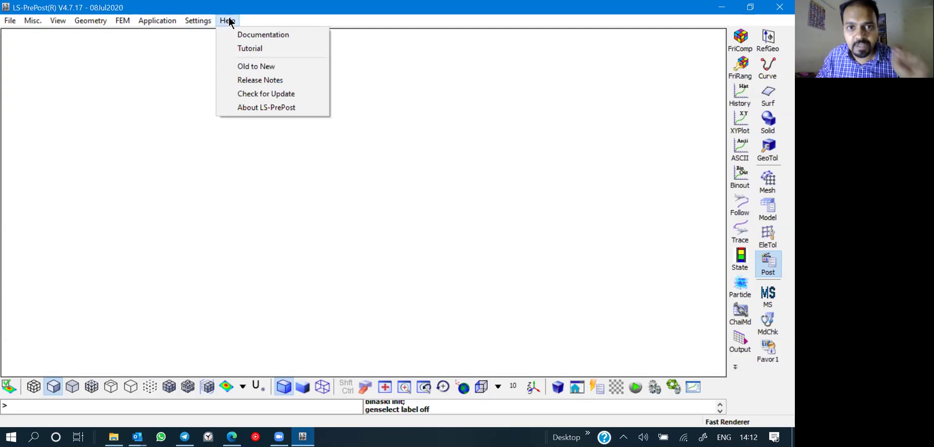
left_click(240, 34)
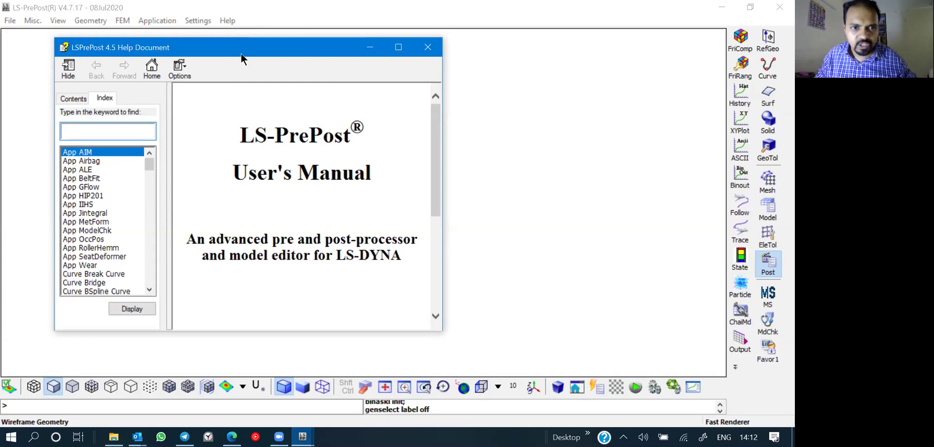
scroll(261, 145, "down", 3)
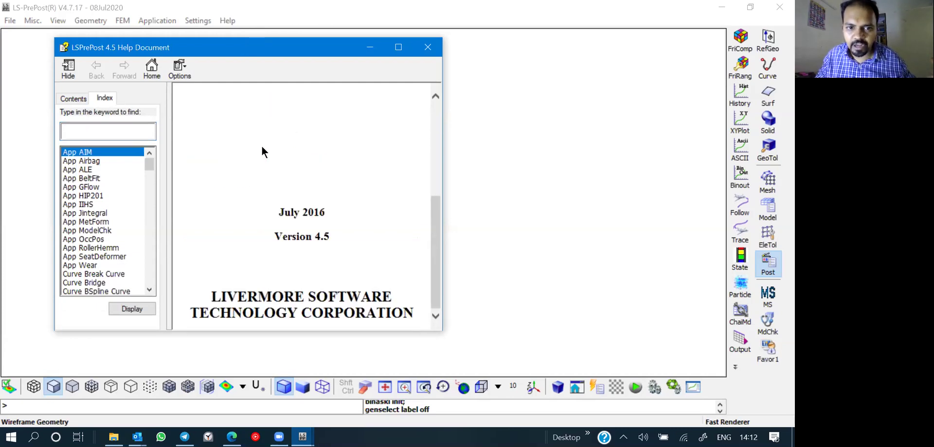
scroll(261, 145, "up", 3)
scroll(261, 119, "down", 3)
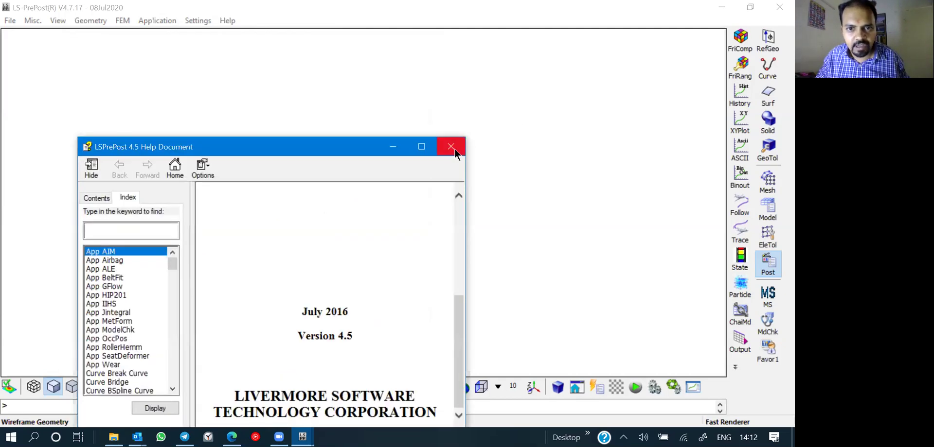
left_click(452, 147)
left_click(227, 20)
left_click(250, 48)
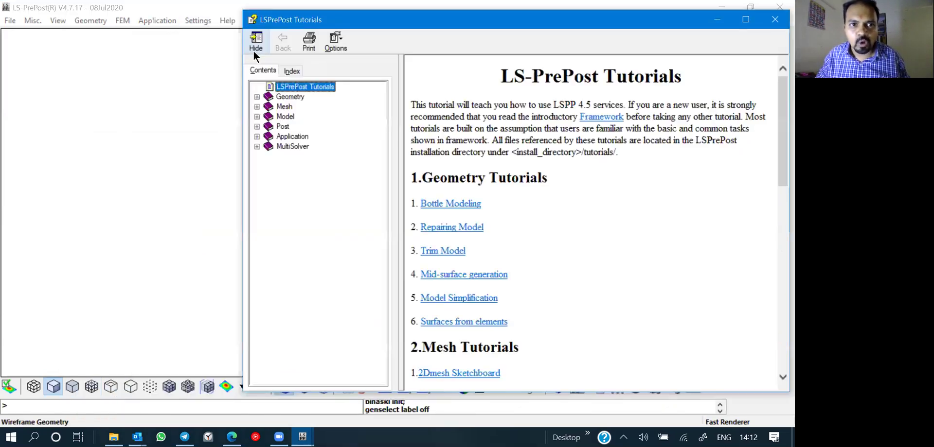
left_click(257, 97)
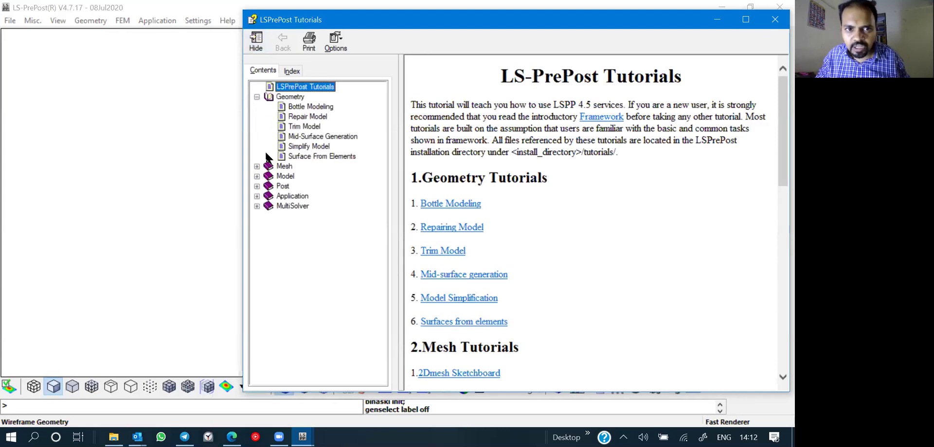
left_click(257, 166)
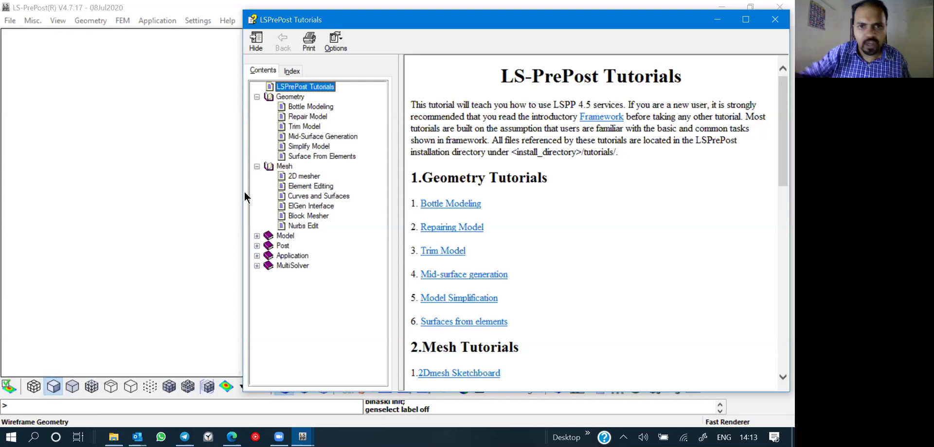
left_click(775, 19)
Step: Open the Help > Old to New guide, then close the Guide to New UI window
left_click(229, 21)
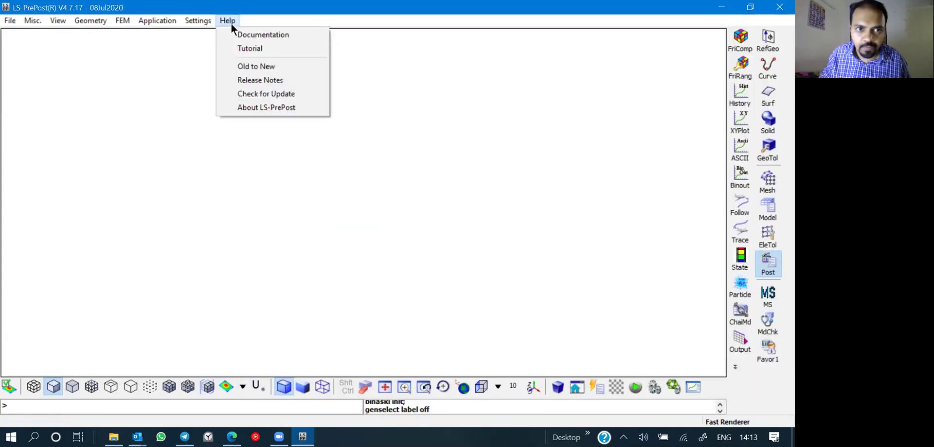
left_click(244, 68)
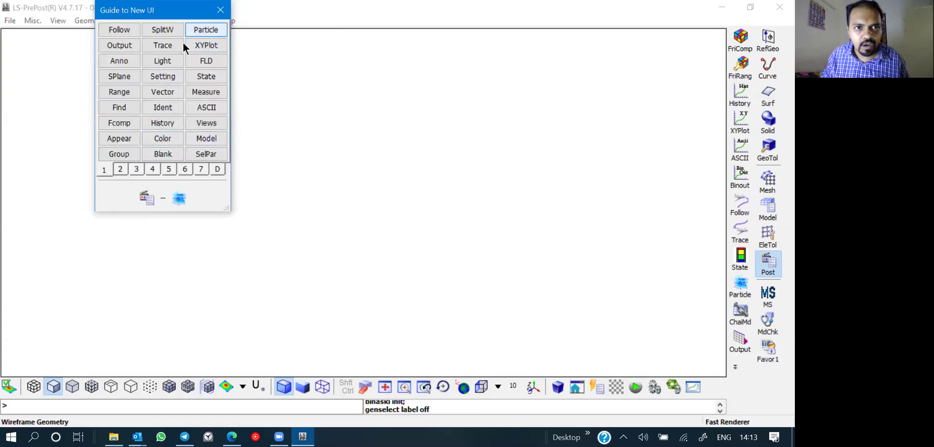
left_click(220, 10)
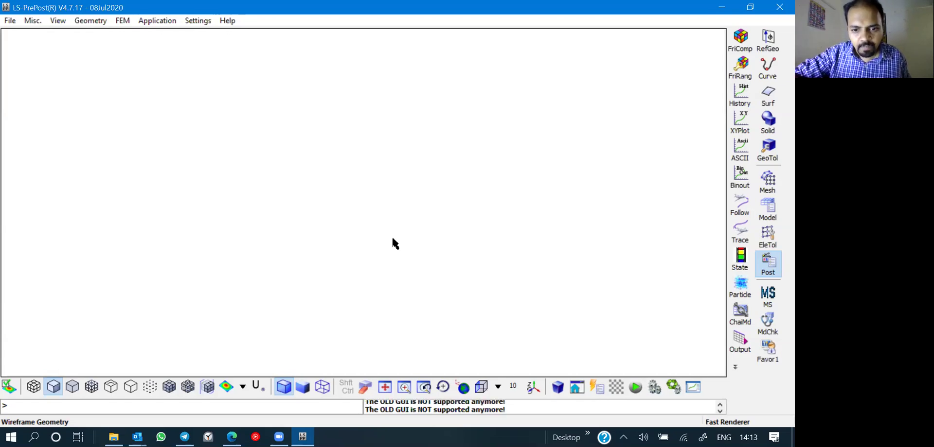
Step: Activate and then dismiss keyboard menu access with F10
key("F10")
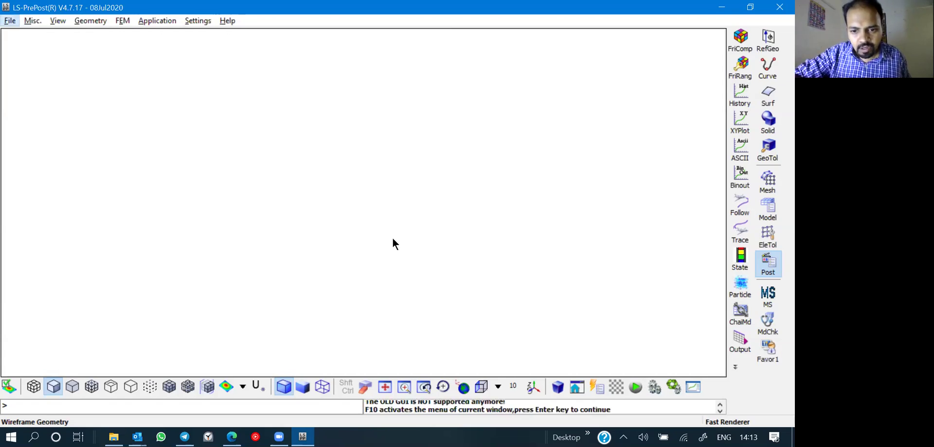
key("F10")
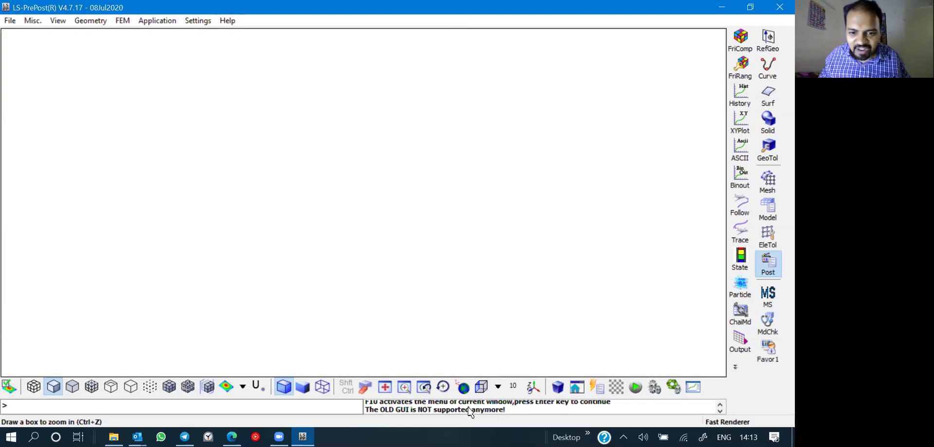
Step: Reopen the Guide to New UI, page through tabs 4 to D, then close it
left_click(224, 22)
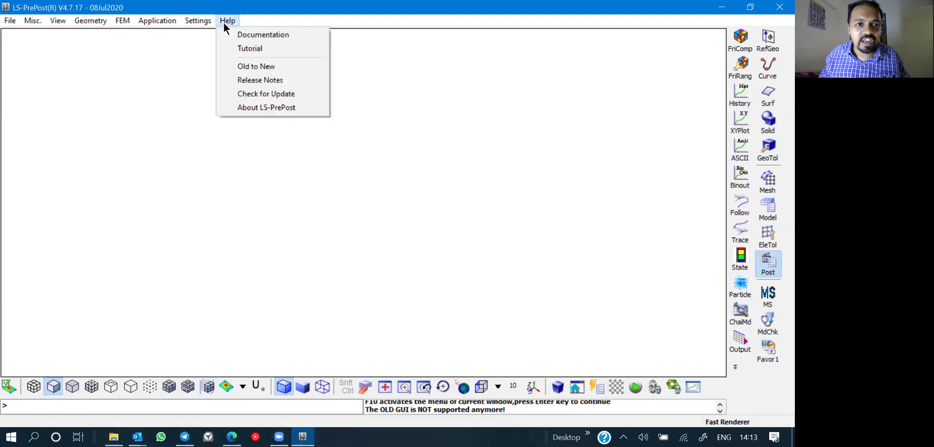
left_click(245, 67)
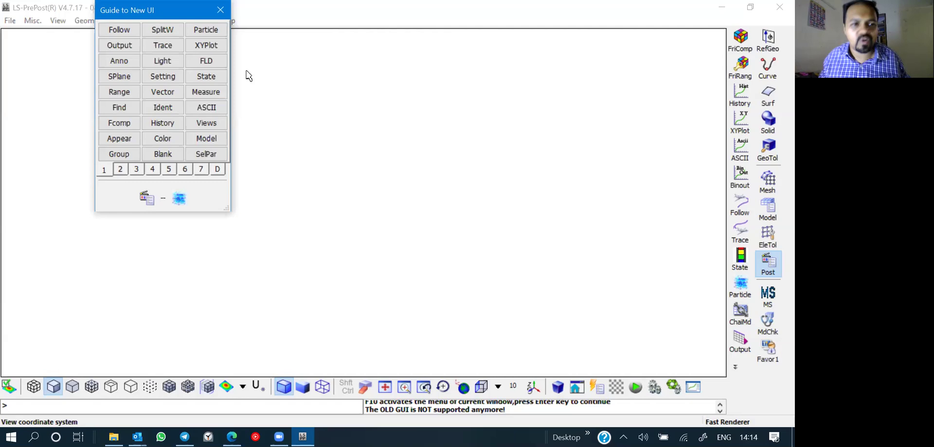
left_click(120, 169)
left_click(136, 170)
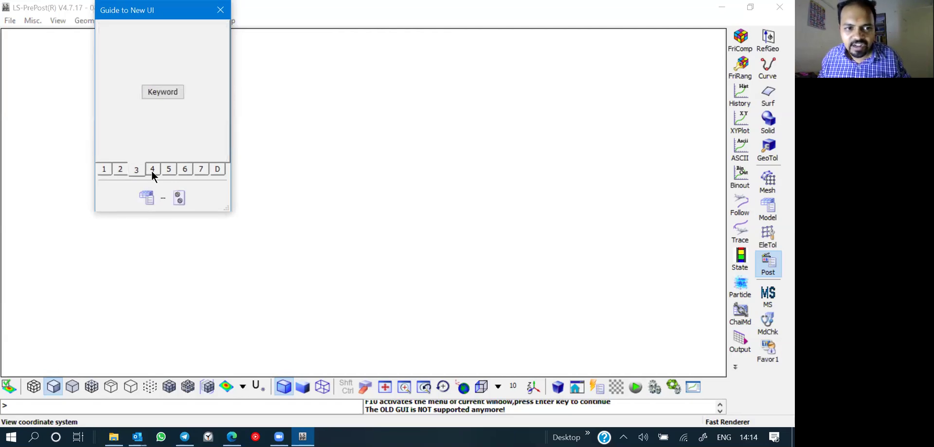
left_click(151, 169)
left_click(167, 171)
left_click(185, 169)
left_click(200, 169)
left_click(217, 170)
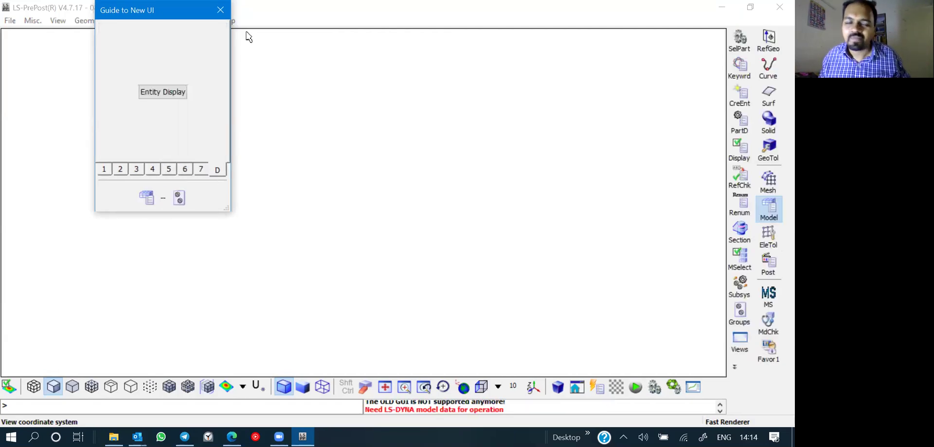
left_click(221, 11)
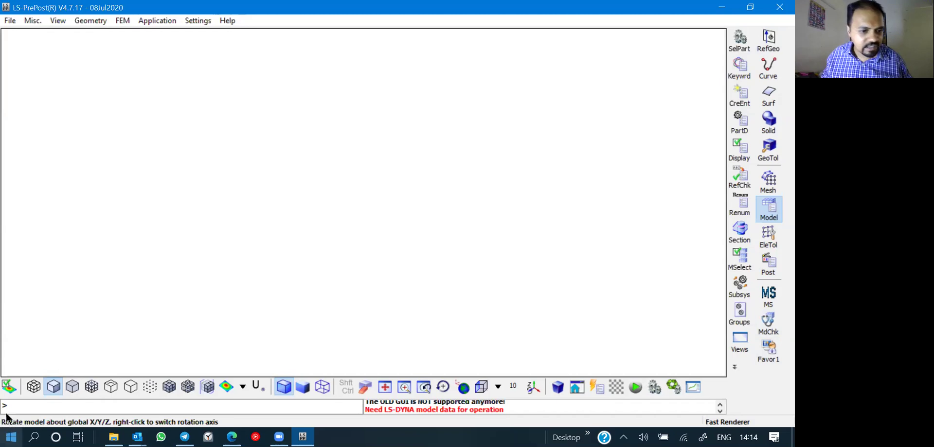
Step: Open the full Message dialog, read through the log, then clear and close it
double_click(522, 409)
left_click(562, 274)
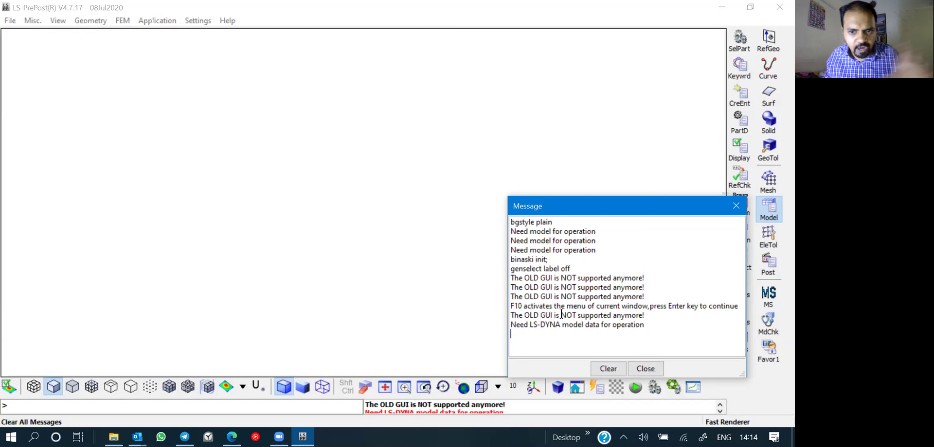
scroll(565, 314, "up", 3, "ctrl")
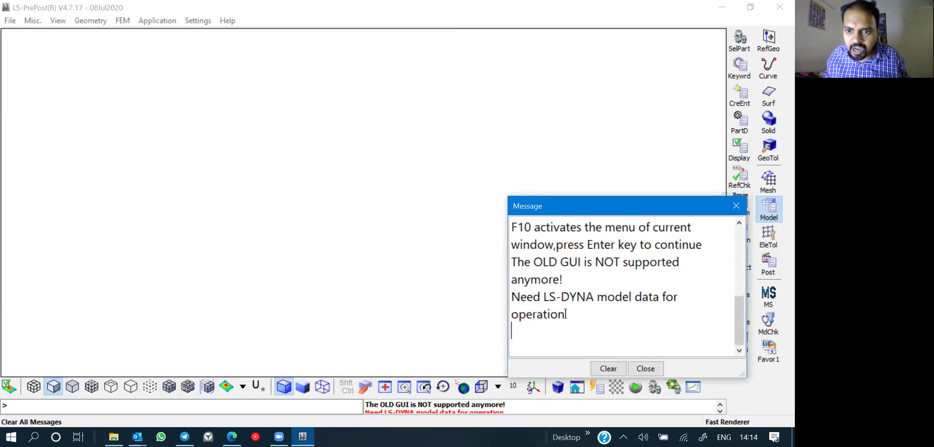
scroll(565, 314, "down", 2, "ctrl")
scroll(565, 314, "up", 4, "ctrl")
scroll(565, 313, "up", 2, "ctrl")
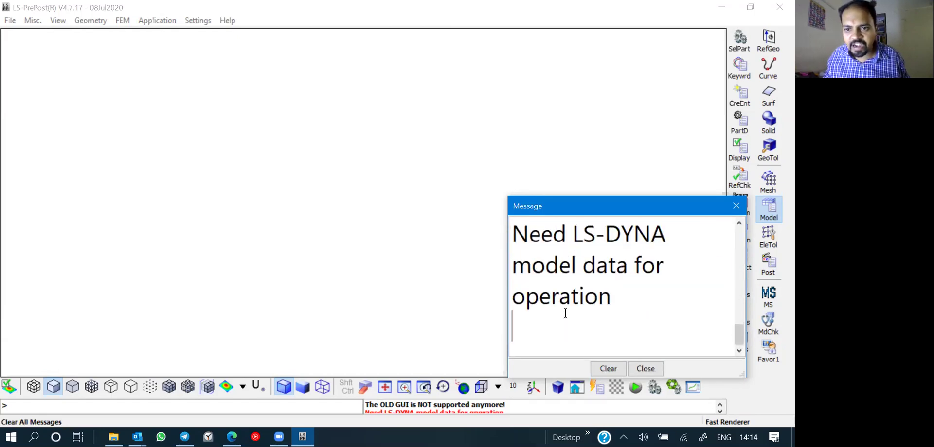
scroll(578, 293, "down", 2, "ctrl")
scroll(579, 291, "down", 4, "ctrl")
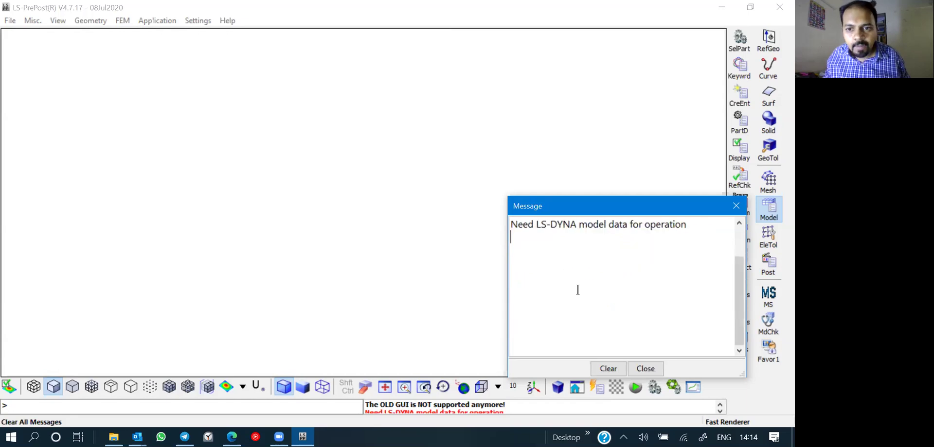
scroll(577, 290, "up", 3, "ctrl")
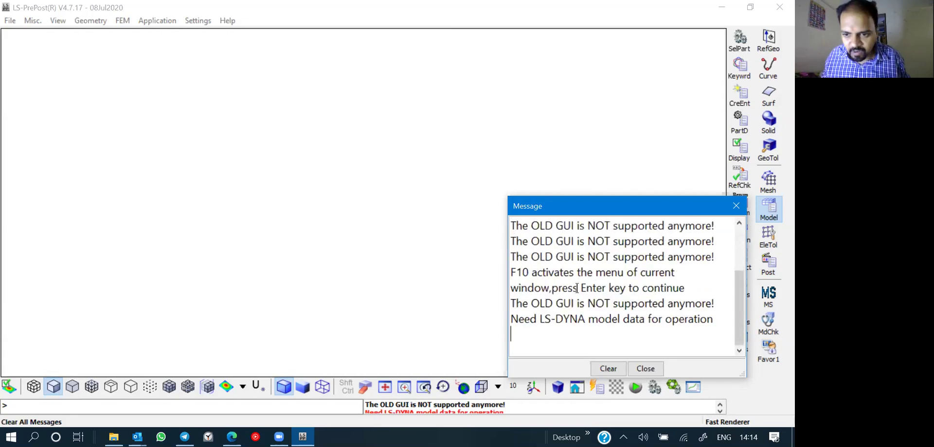
left_click(616, 371)
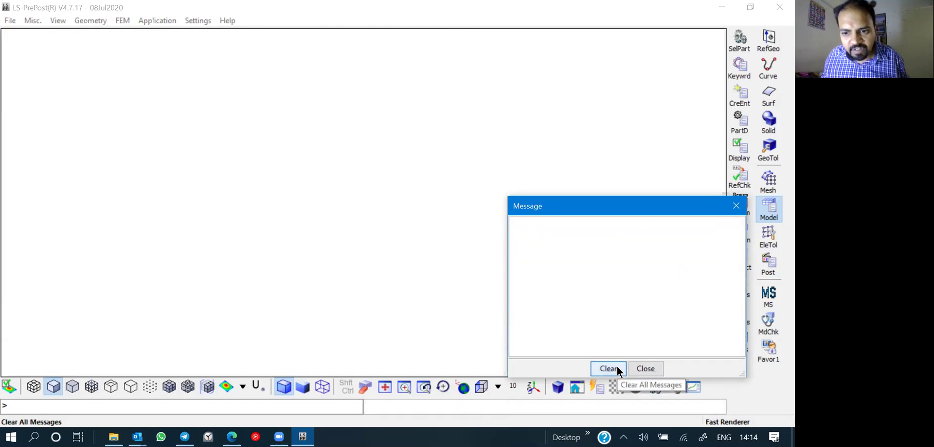
left_click(645, 371)
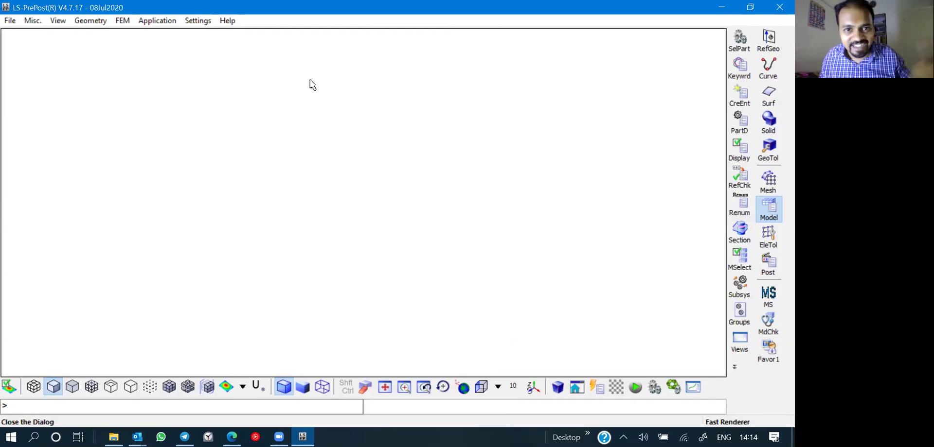
Step: In Configuration Settings' Environment colours, set the background colour to light grey
left_click(203, 21)
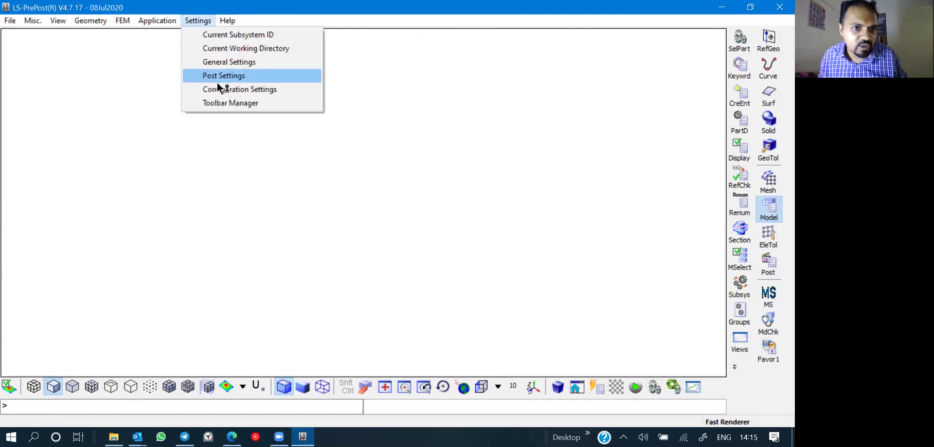
left_click(239, 91)
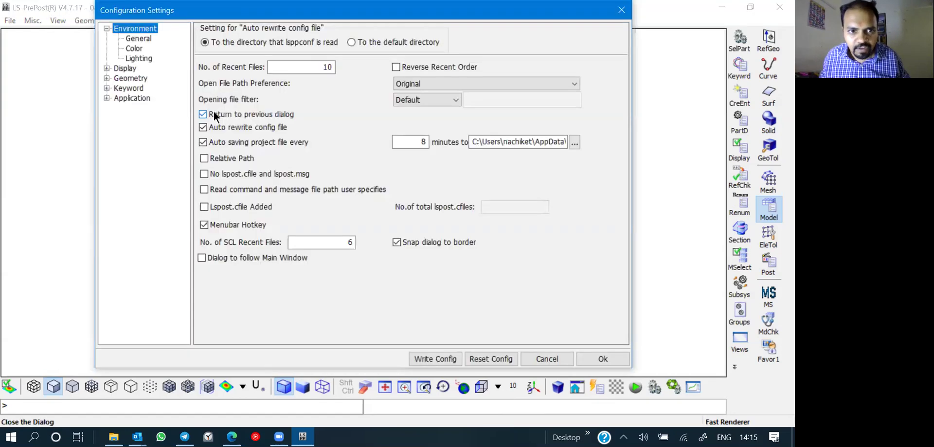
left_click(135, 49)
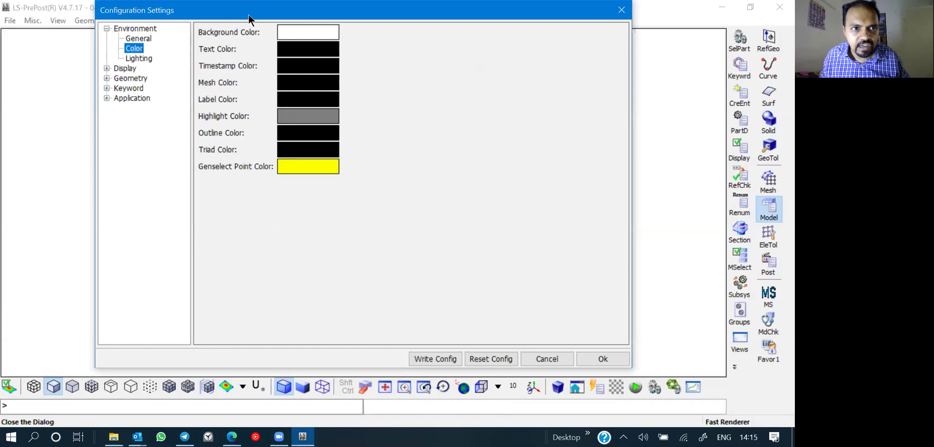
left_click_drag(249, 14, 239, 100)
left_click(298, 117)
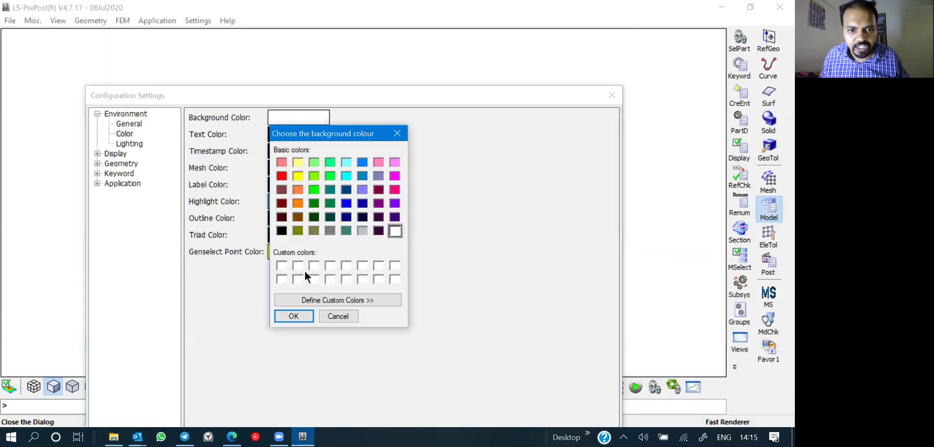
left_click(360, 231)
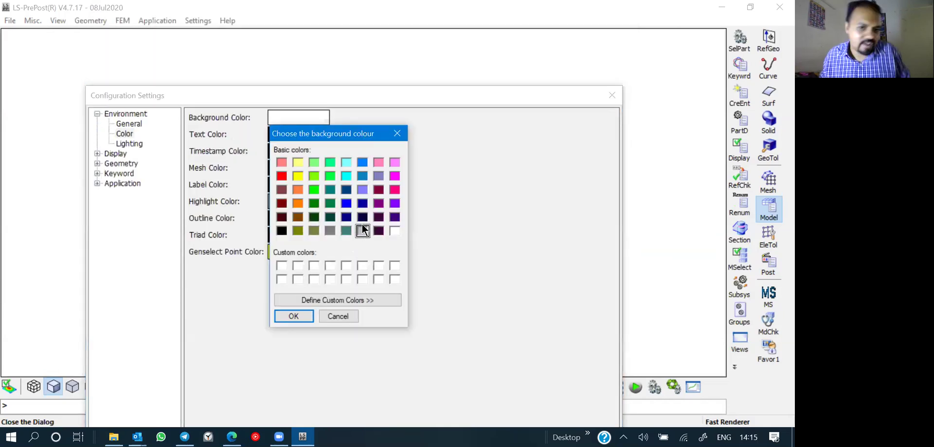
left_click(294, 317)
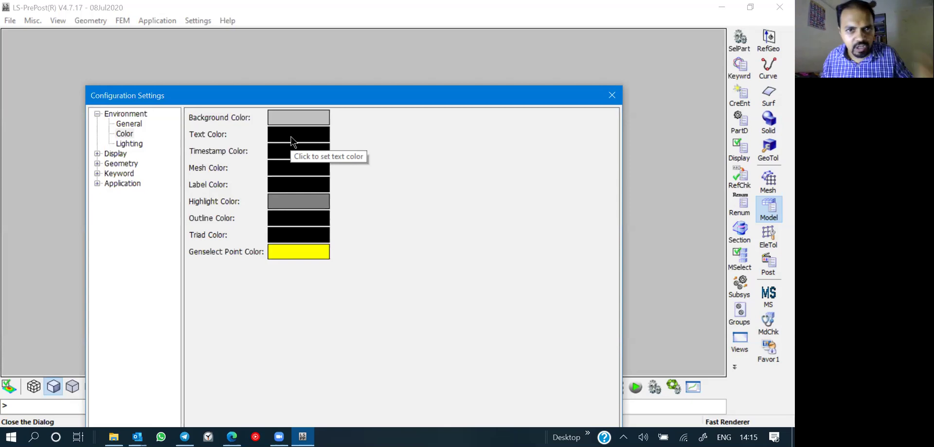
Step: Lighten the background to a custom grey of RGB 212, 212, 212
left_click(295, 122)
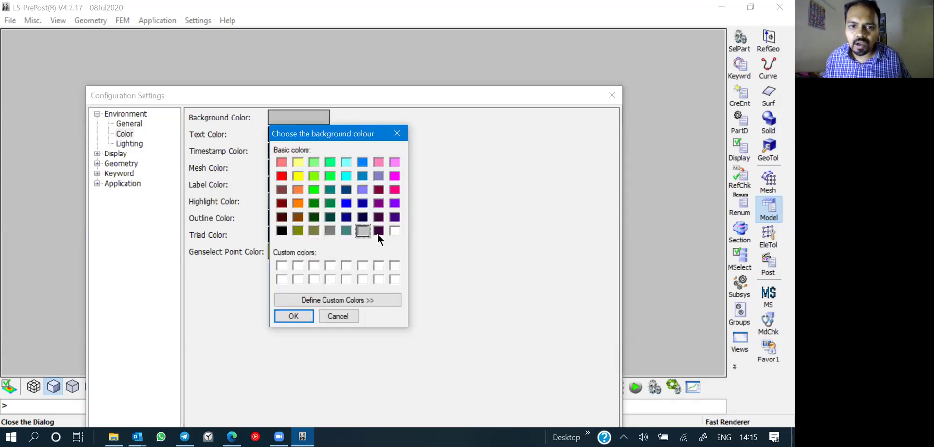
left_click(313, 301)
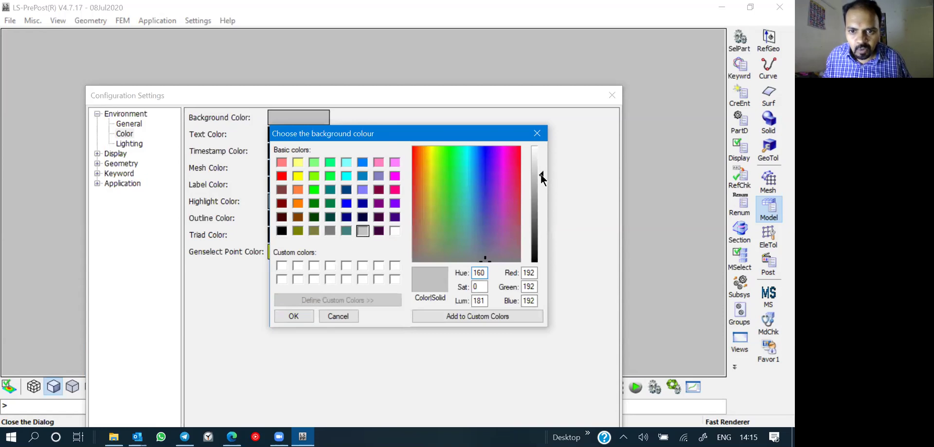
mouse_move(540, 173)
left_mouse_down()
mouse_move(541, 181)
mouse_move(542, 166)
left_mouse_up()
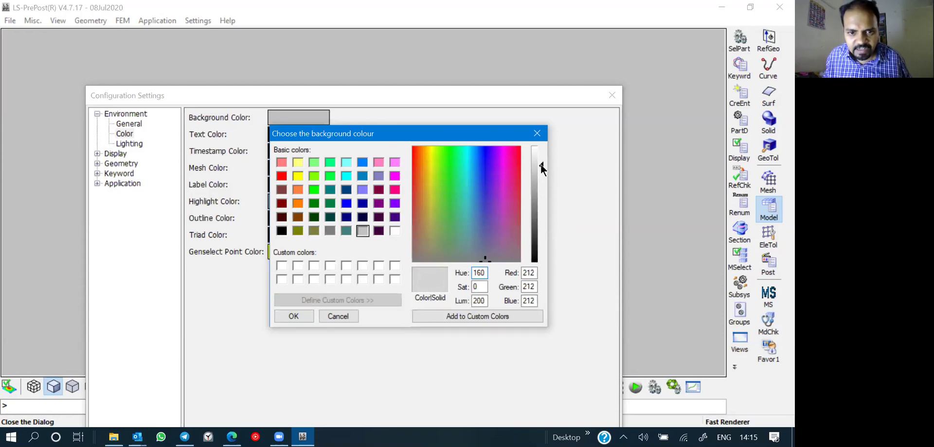
left_click(294, 317)
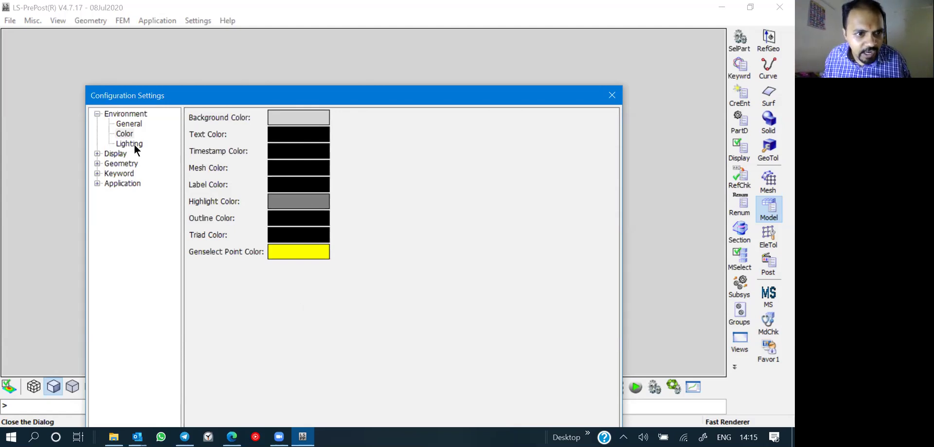
Step: Review the General, Lighting and Color settings, cancelling the Text Color chooser unchanged
left_click(129, 124)
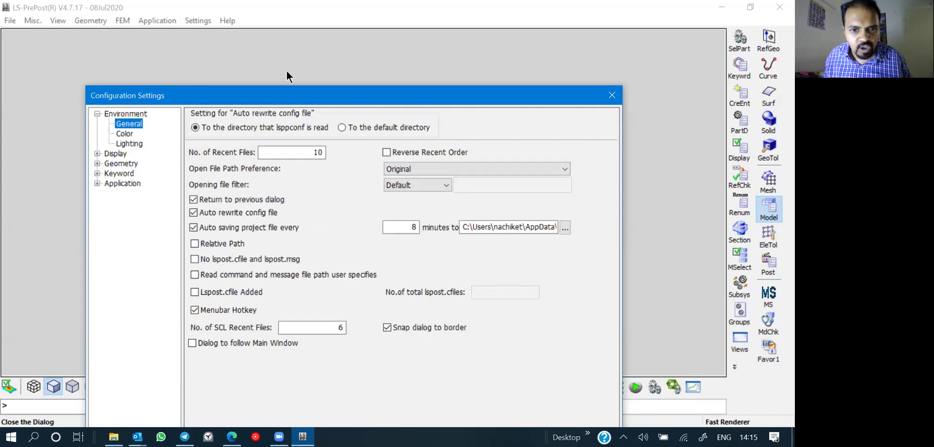
left_click(128, 144)
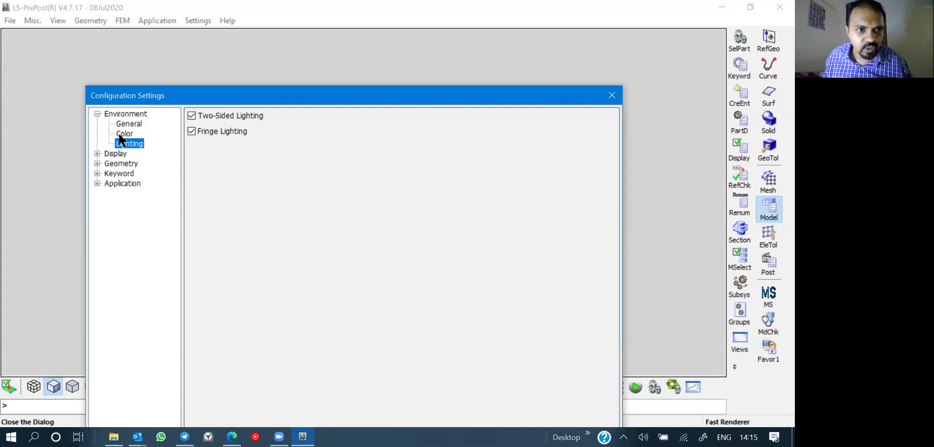
left_click(123, 135)
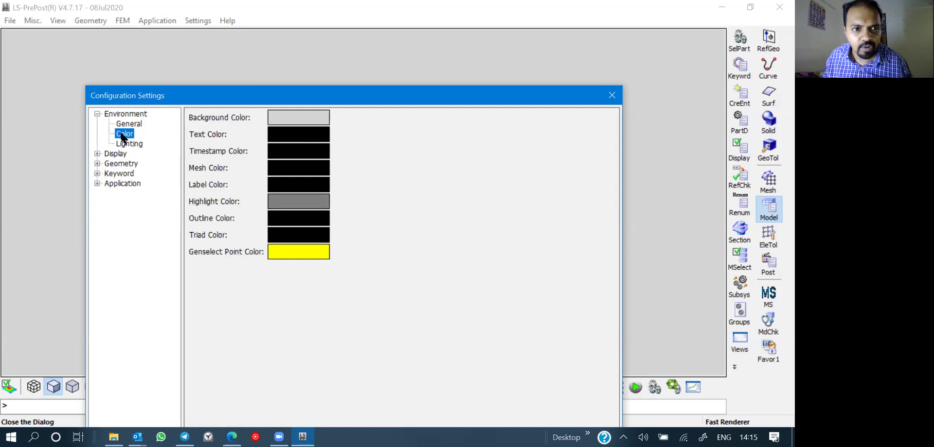
left_click(292, 138)
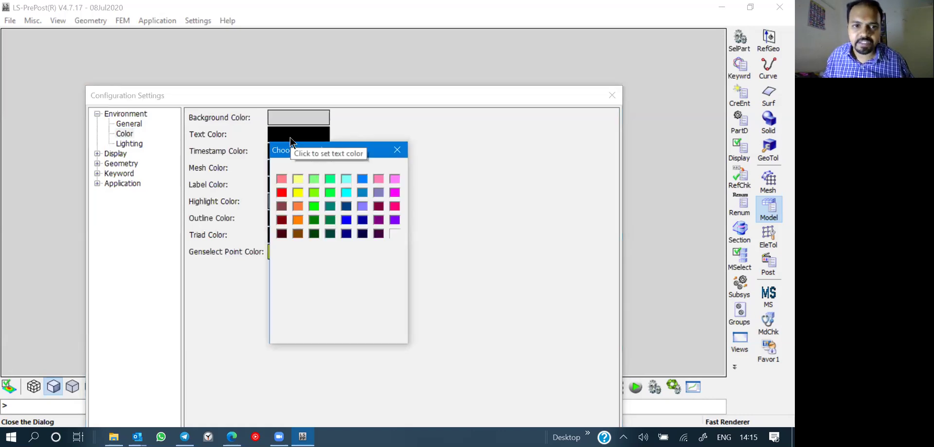
left_click(345, 334)
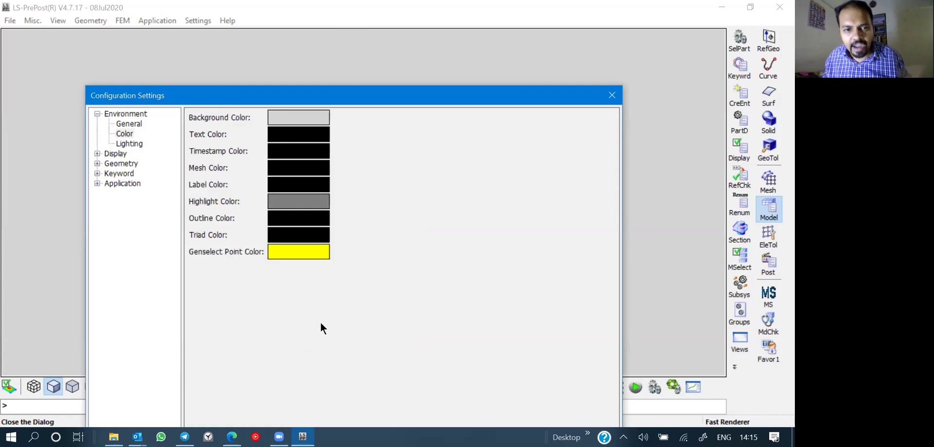
left_click(611, 96)
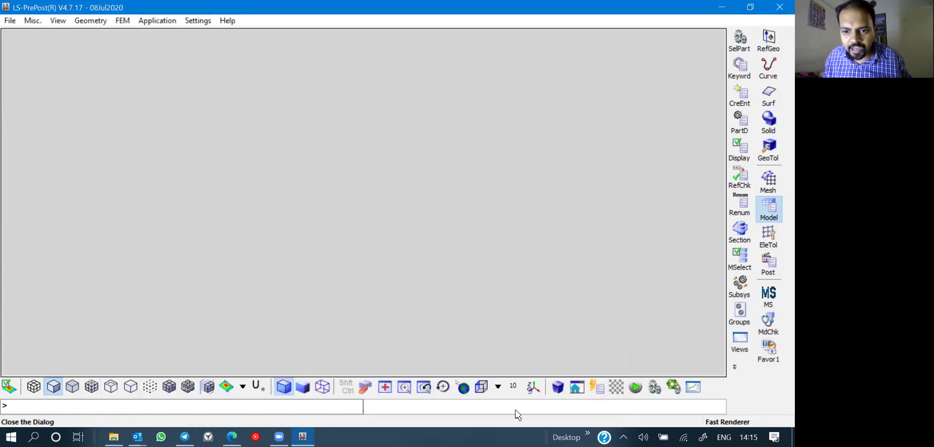
left_click(616, 388)
left_click(616, 388)
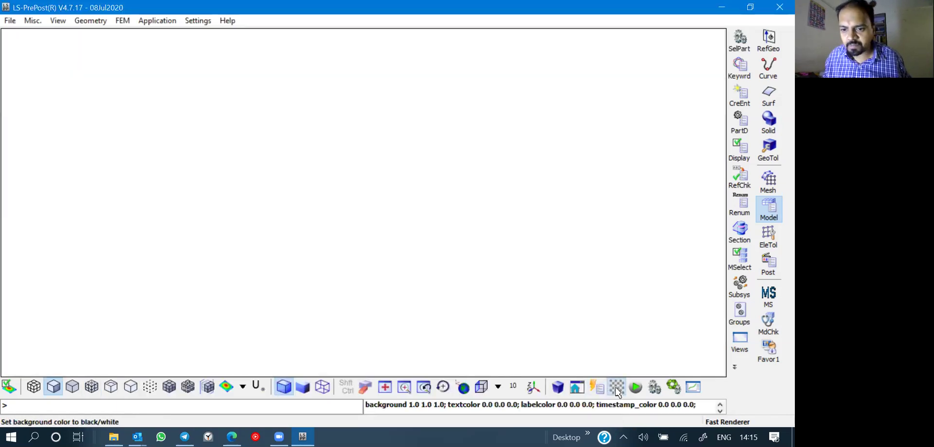
left_click(616, 388)
left_click(616, 389)
left_click(616, 389)
left_click(616, 388)
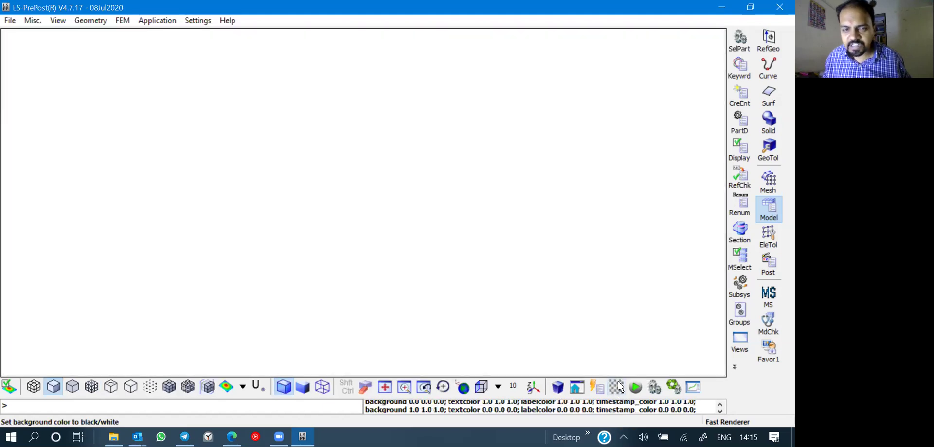
left_click(614, 382)
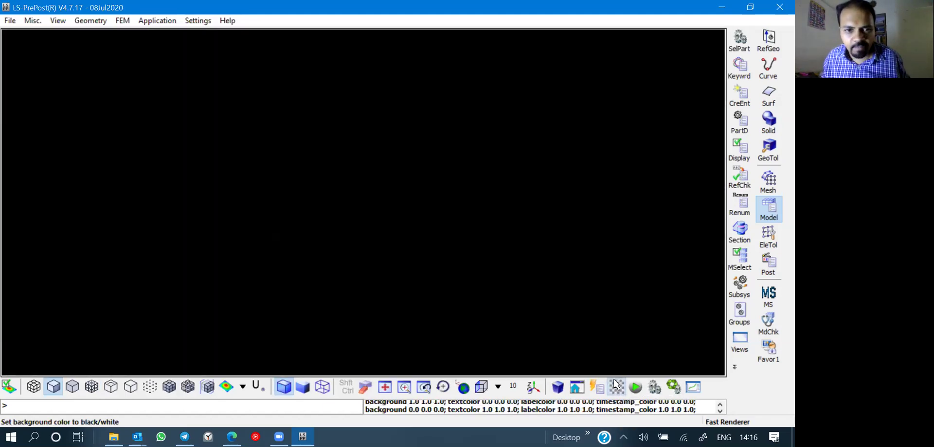
left_click(614, 383)
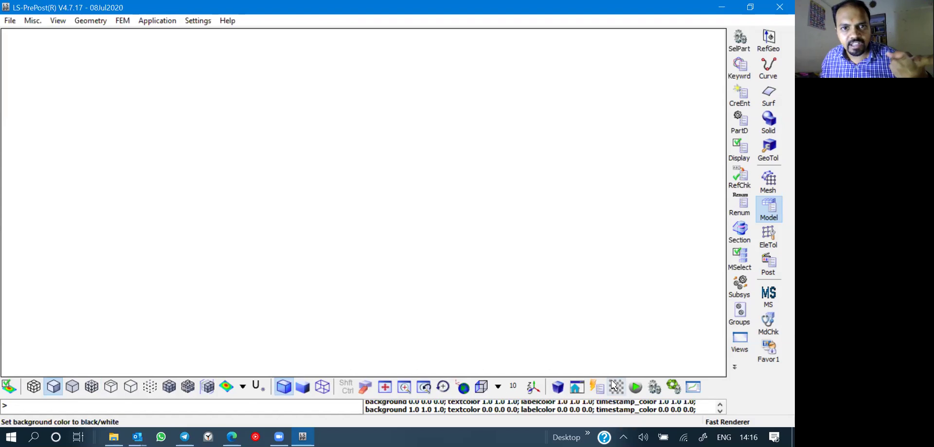
left_click(614, 384)
left_click(613, 384)
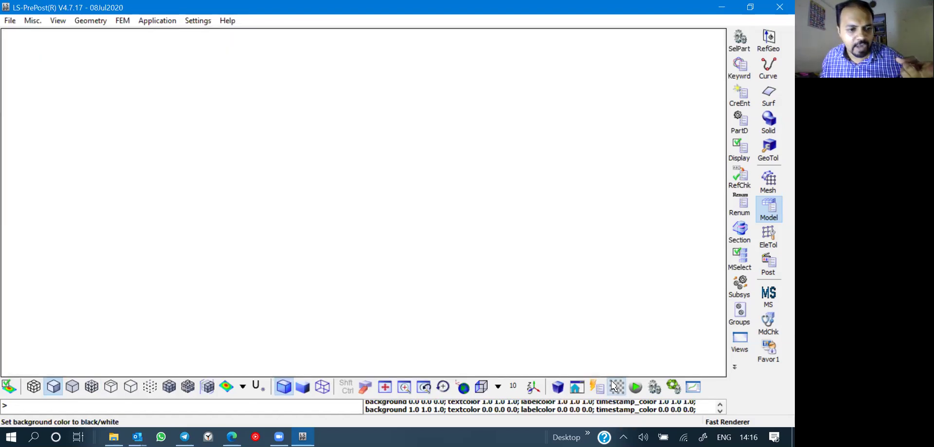
left_click(614, 387)
left_click(614, 386)
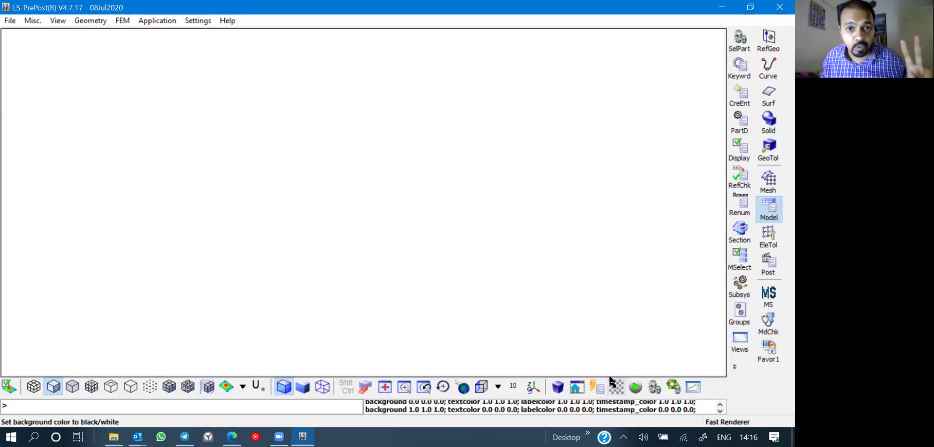
left_click(8, 392)
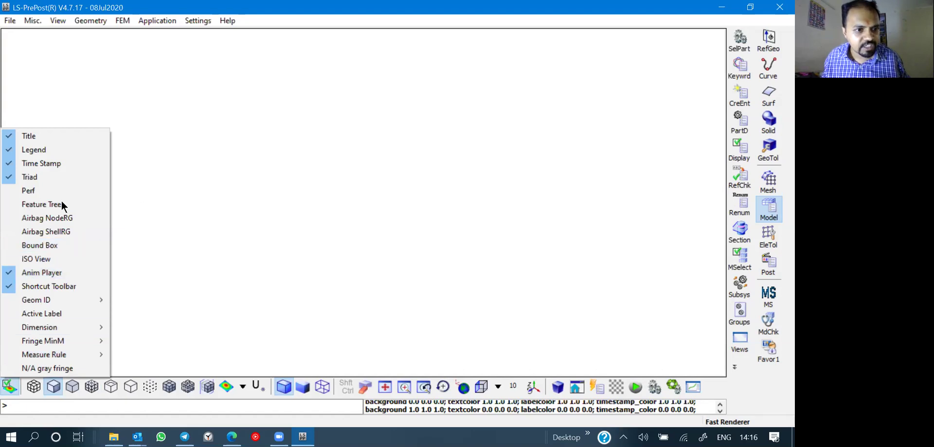
left_click(43, 177)
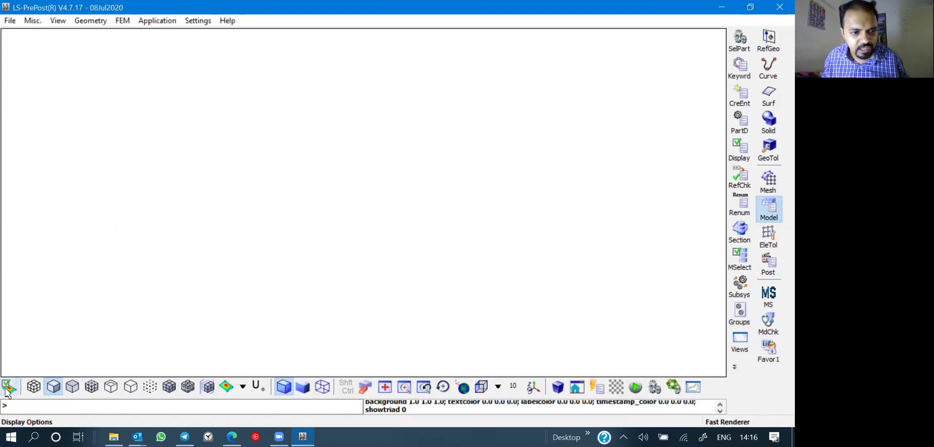
left_click(8, 389)
left_click(44, 176)
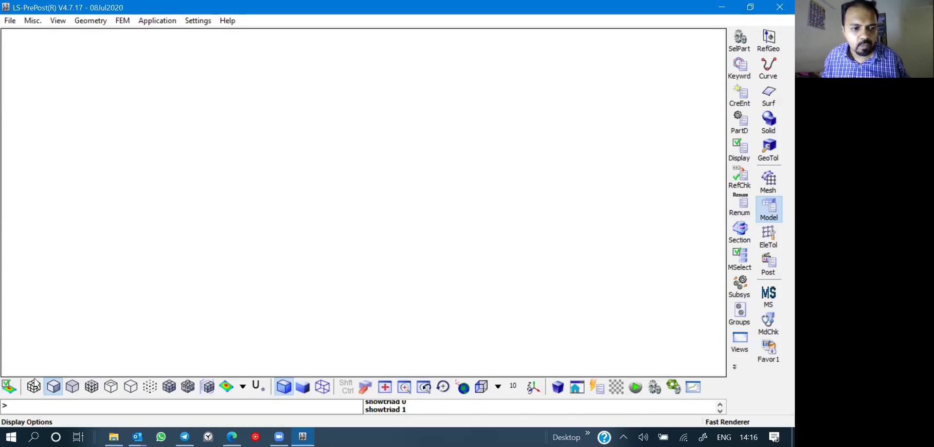
Step: Glance over the Display Options list, then bring up the Geometry > Solid shape list
left_click(73, 18)
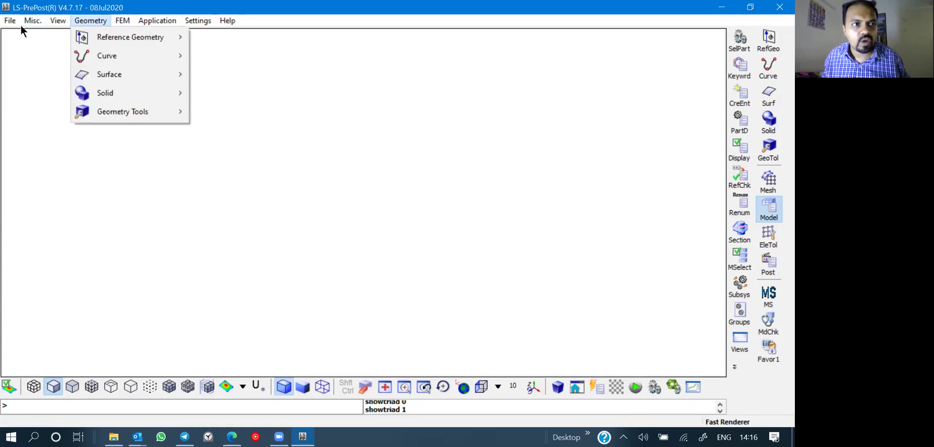
left_click(356, 273)
left_click(7, 391)
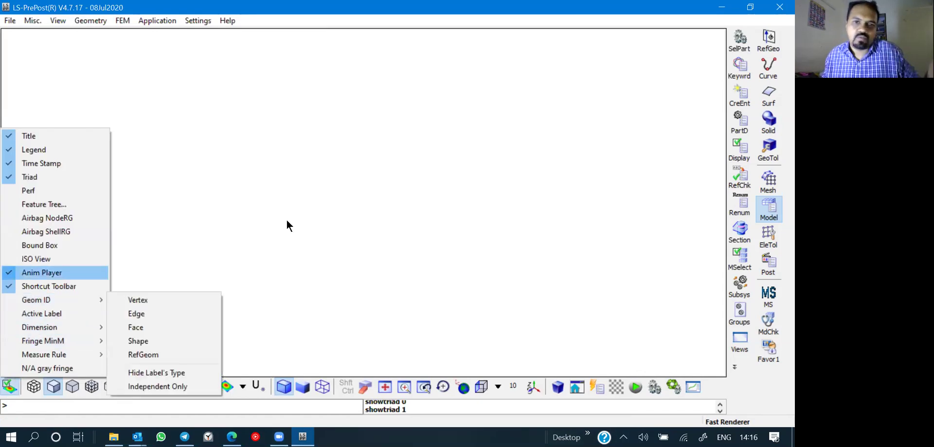
left_click(398, 189)
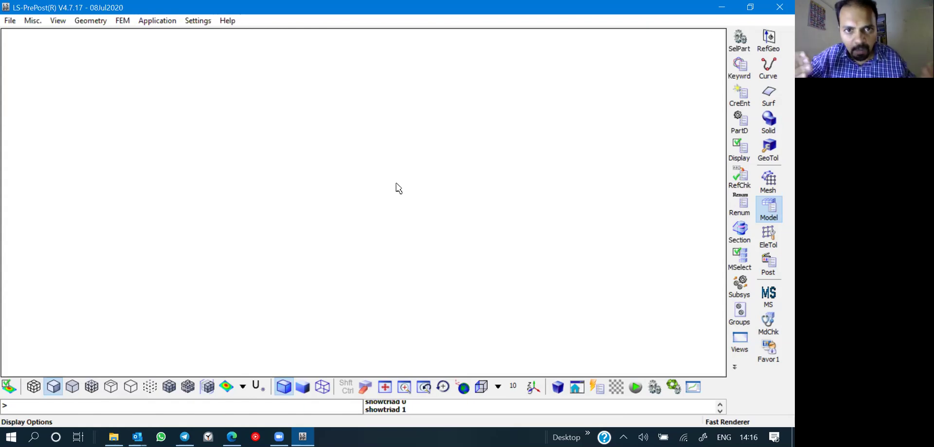
left_click(91, 20)
mouse_move(121, 97)
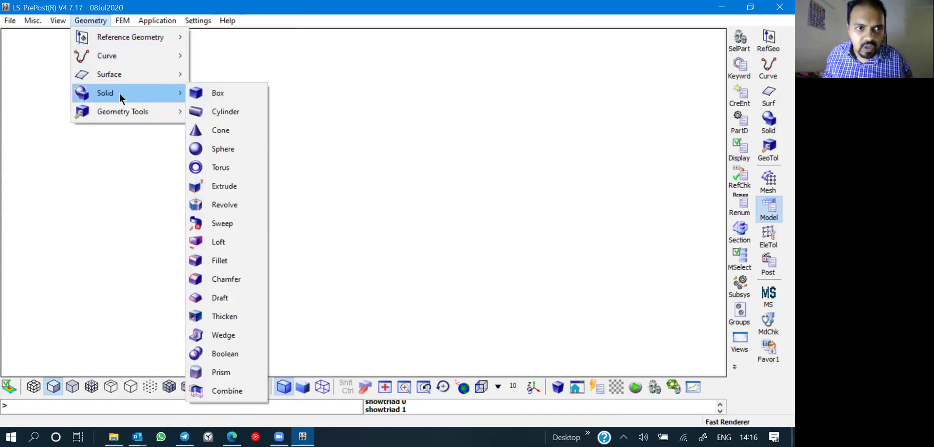
Step: Start a solid cylinder with radius 100, end angle 270 and end position 350
left_click(226, 112)
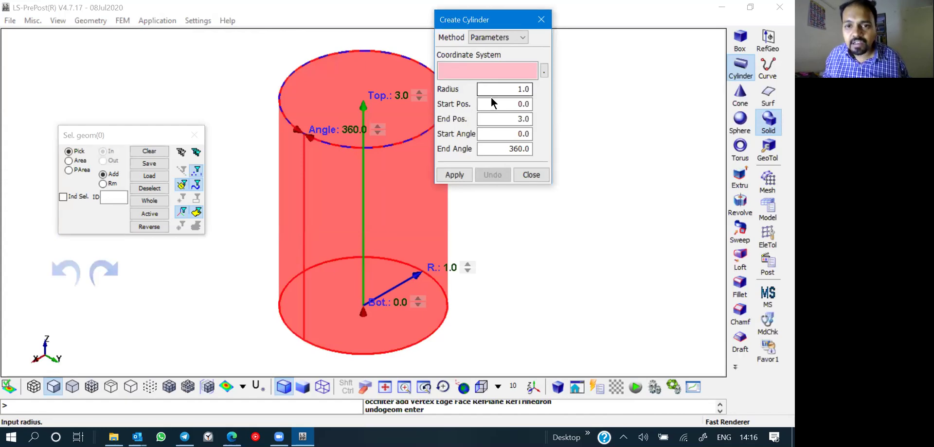
left_click_drag(503, 27, 557, 88)
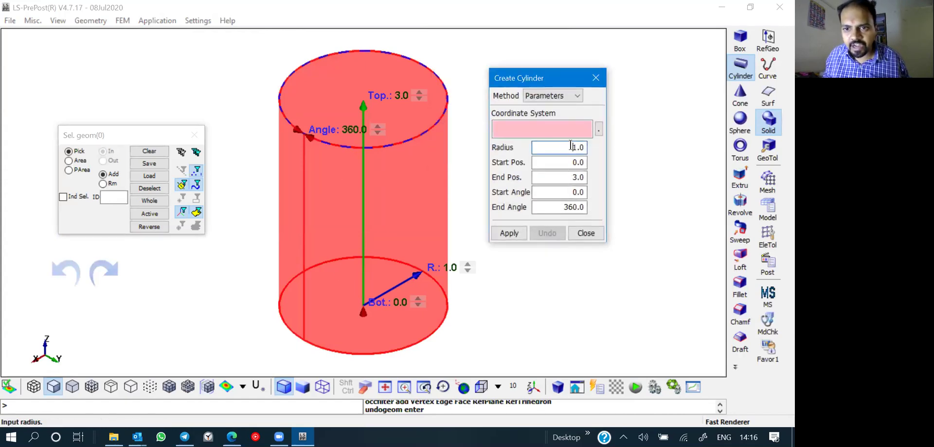
type("1")
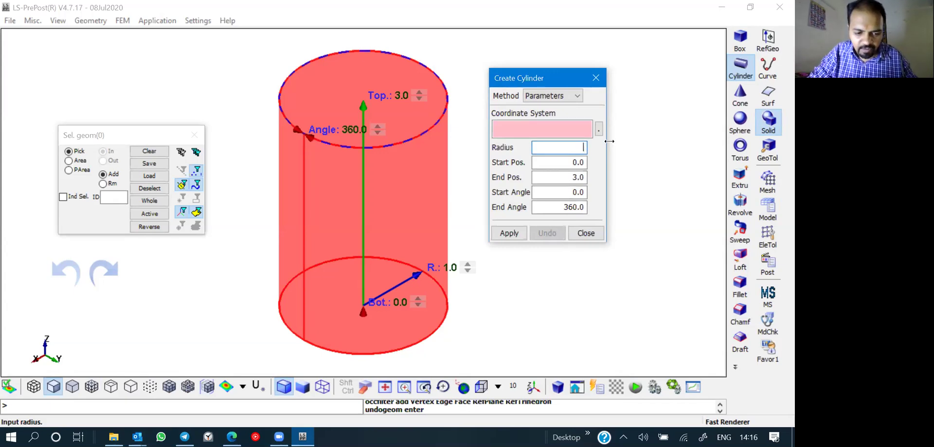
type("100")
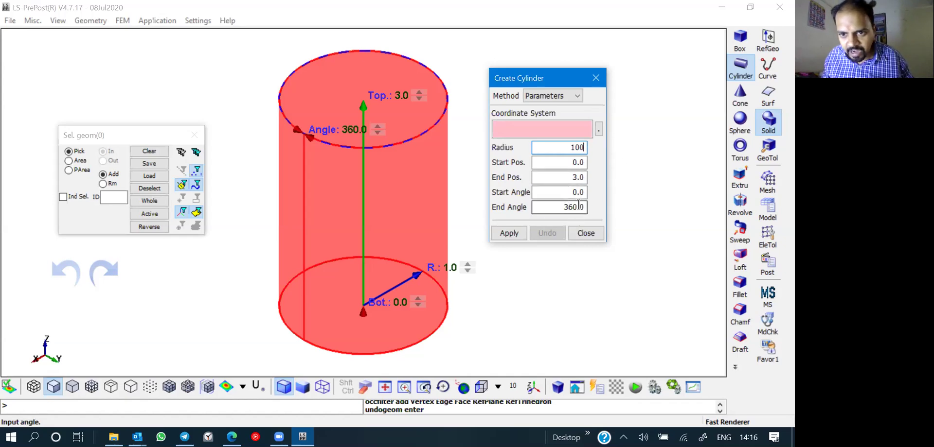
double_click(578, 207)
key("BackSpace")
type("270")
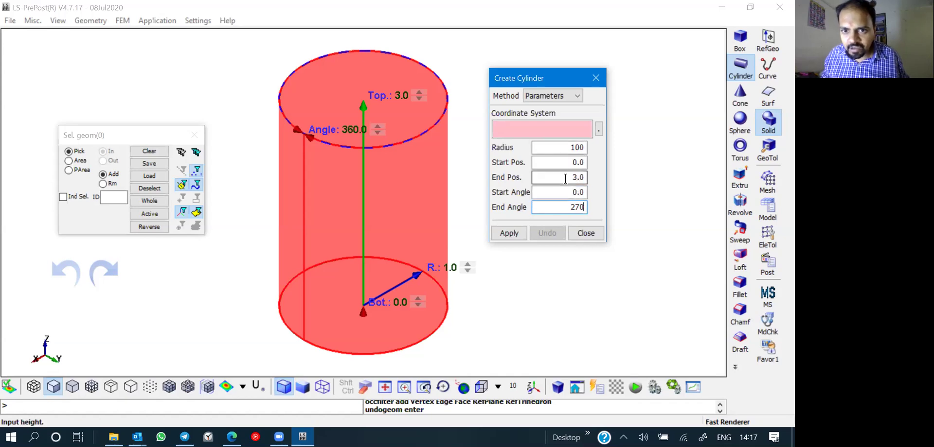
left_click_drag(565, 179, 591, 179)
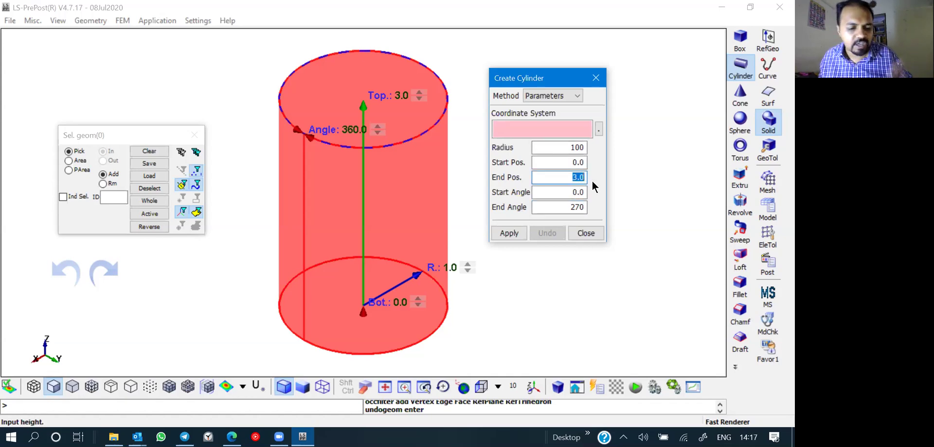
type("350")
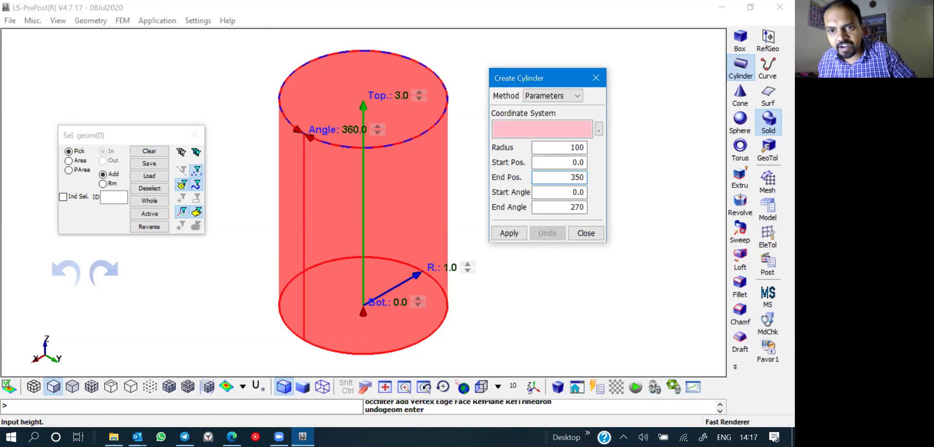
key("Return")
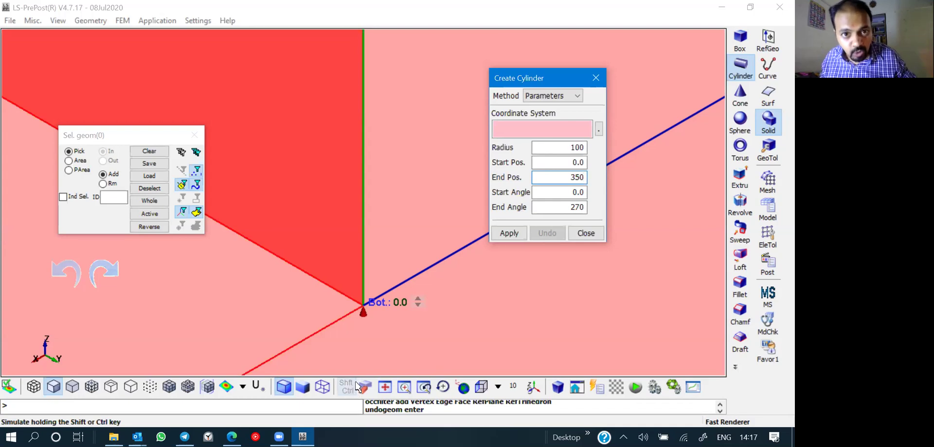
Step: Auto-centre and tilt the view, then apply to create the 270° cylinder
left_click(385, 387)
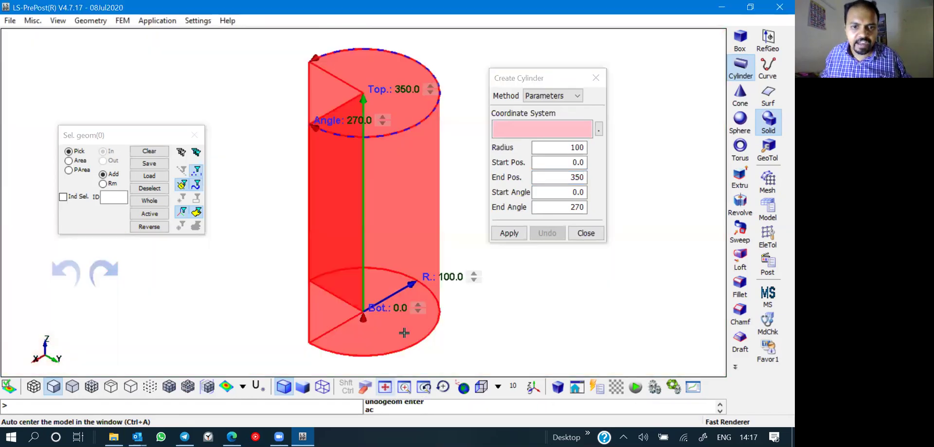
mouse_move(425, 239)
left_mouse_down("shift")
mouse_move(323, 368)
mouse_move(431, 252)
left_mouse_up("shift")
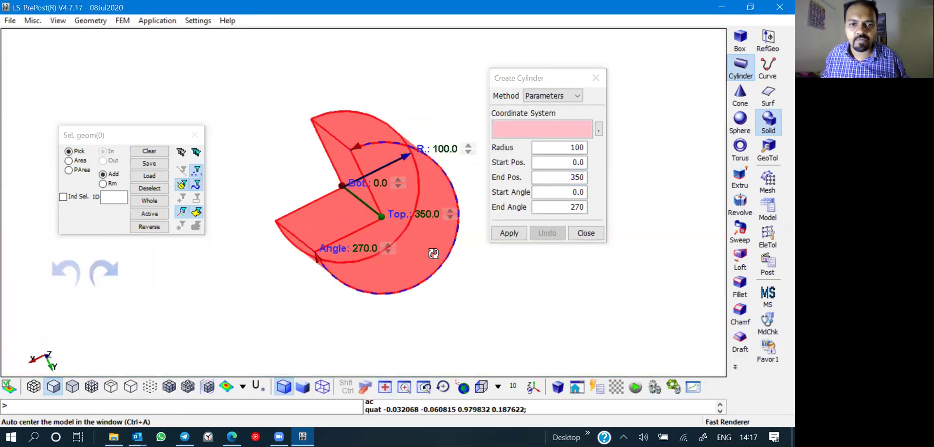
left_click(506, 233)
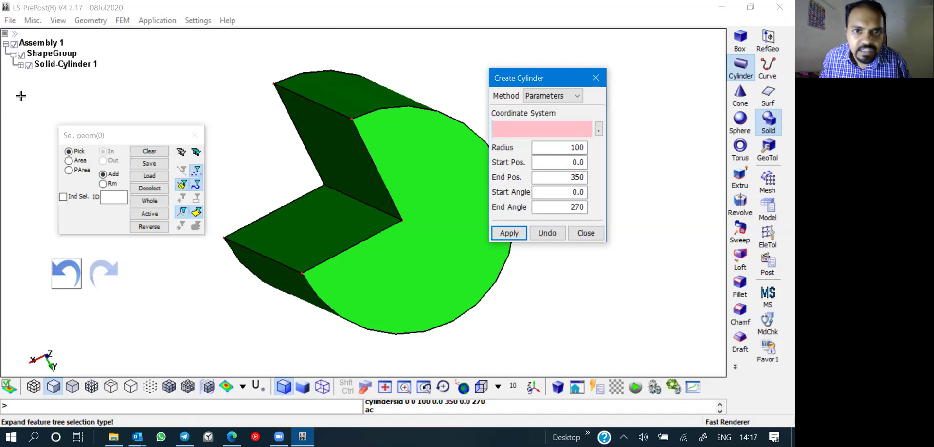
Step: Open File > Save As to reveal the Save Geom As option
left_click(14, 22)
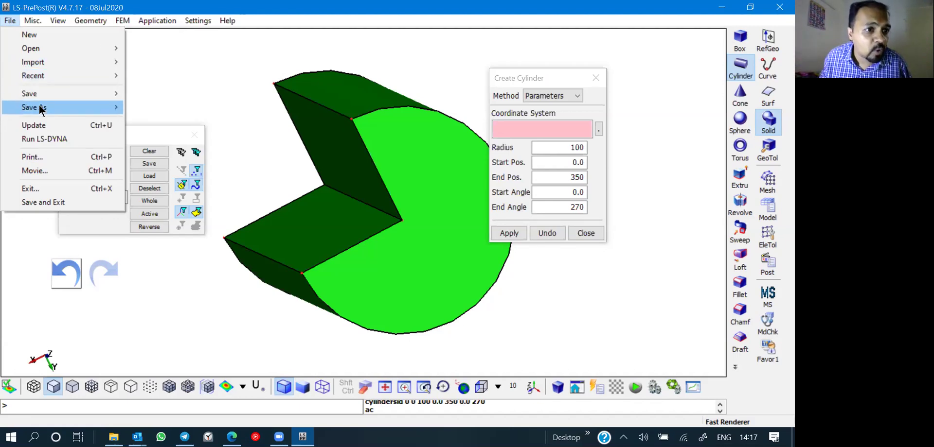
mouse_move(41, 111)
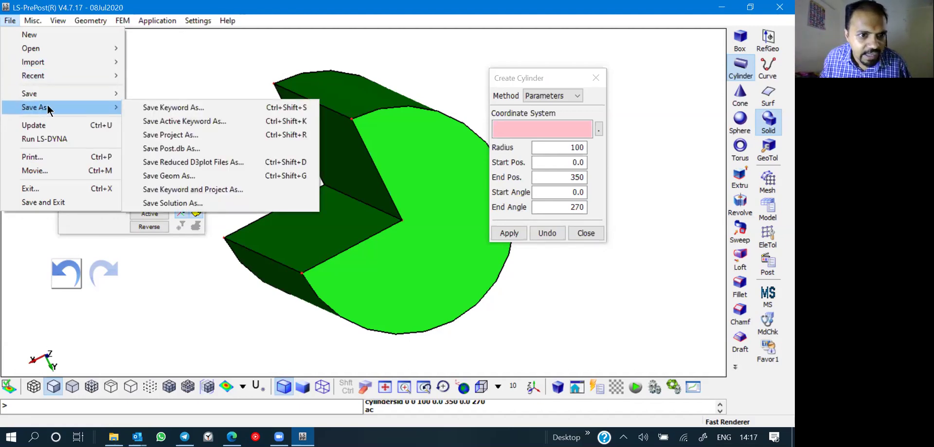
Step: In the Save IGES dialog, create and open an LSPP_Training folder on the Desktop
left_click(184, 178)
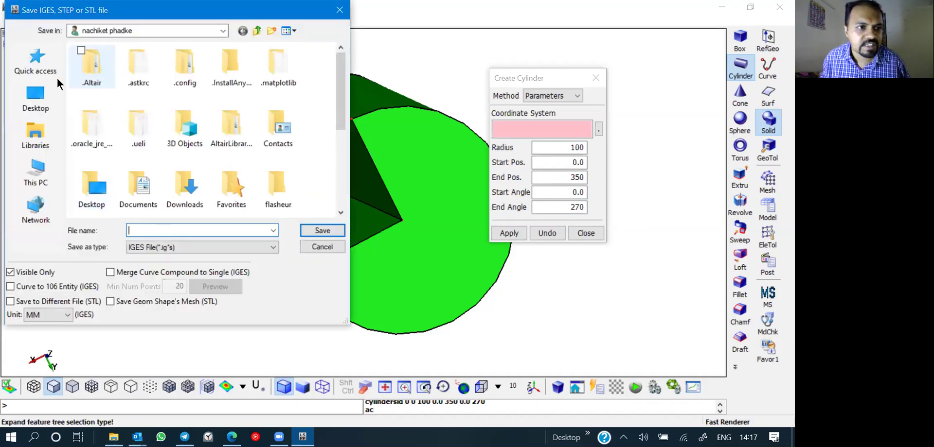
left_click(36, 99)
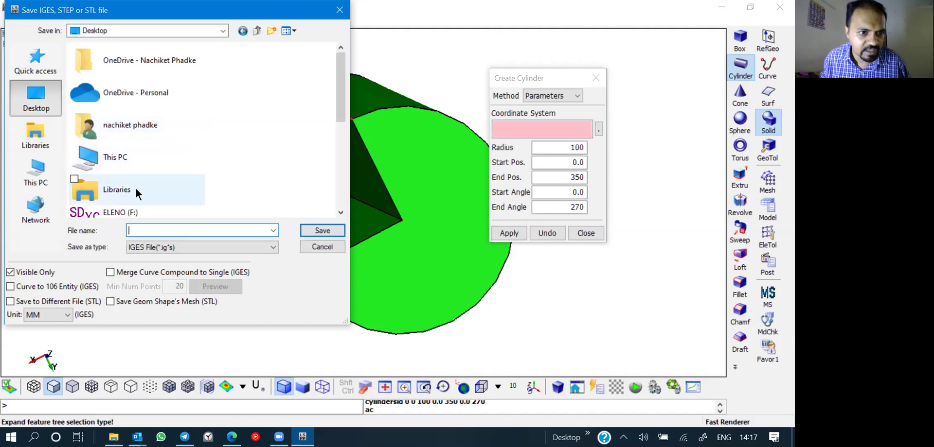
left_click(271, 30)
type("LS")
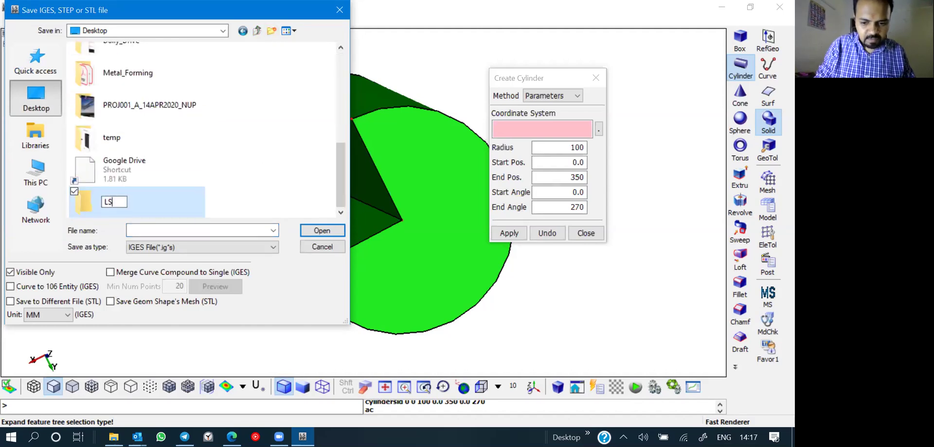
type("PP_Training")
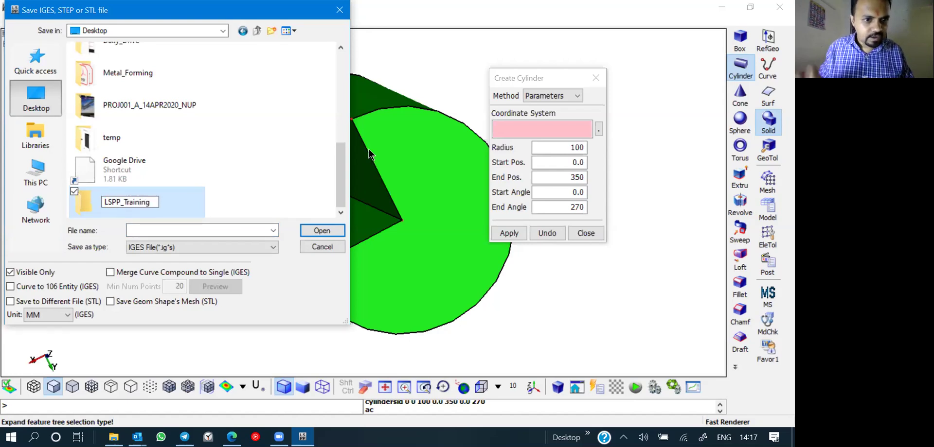
key("Return")
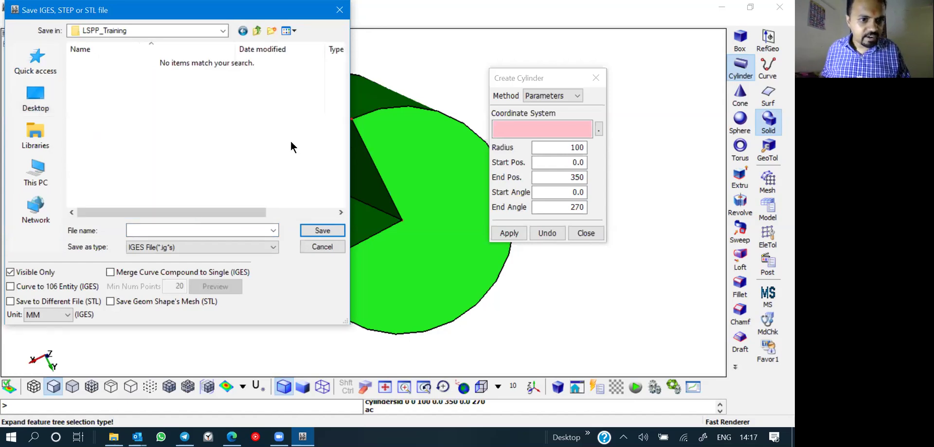
Step: Keep the IGES file type and save the geometry as partial_cyll
left_click(188, 249)
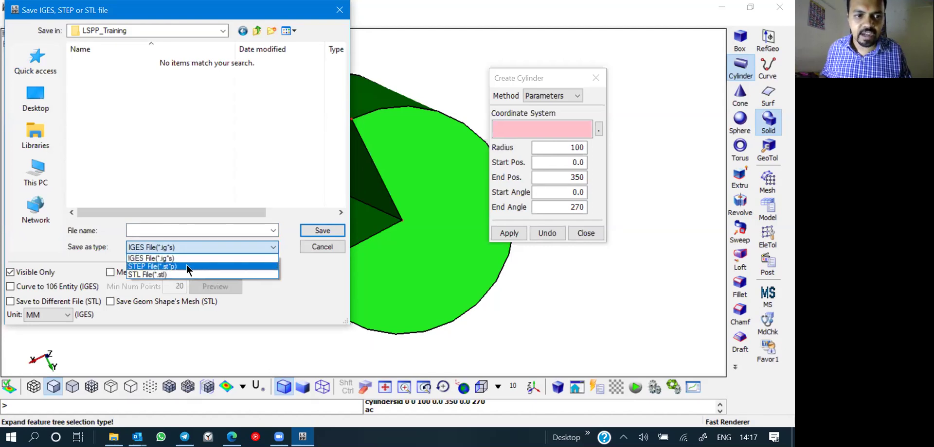
left_click(177, 246)
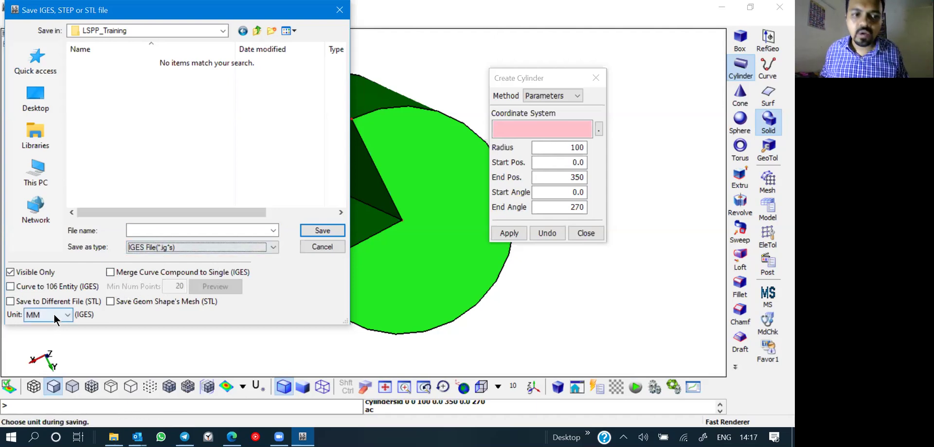
left_click(145, 230)
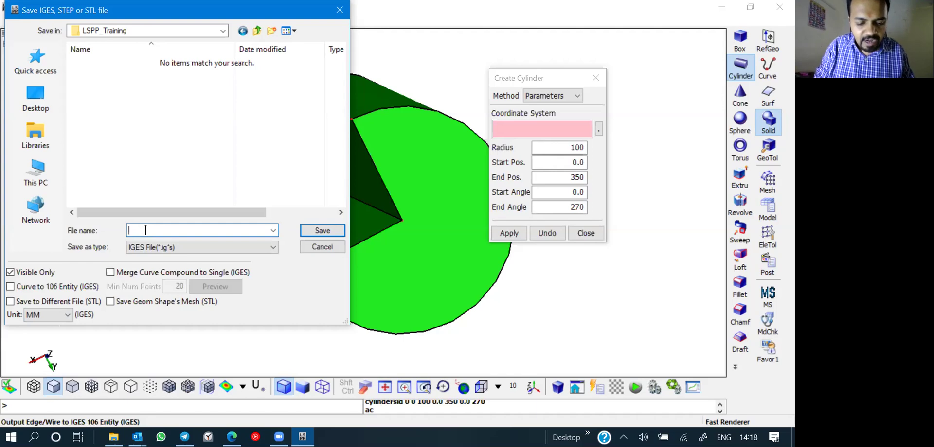
type("partial_cyll")
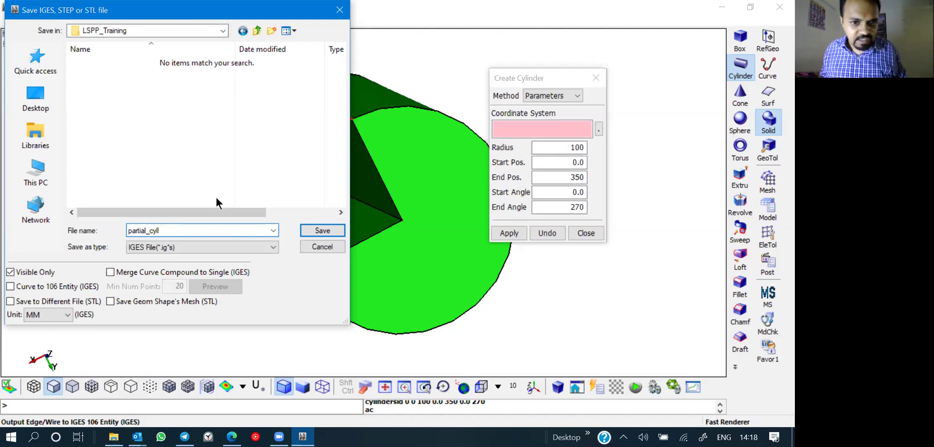
left_click(322, 231)
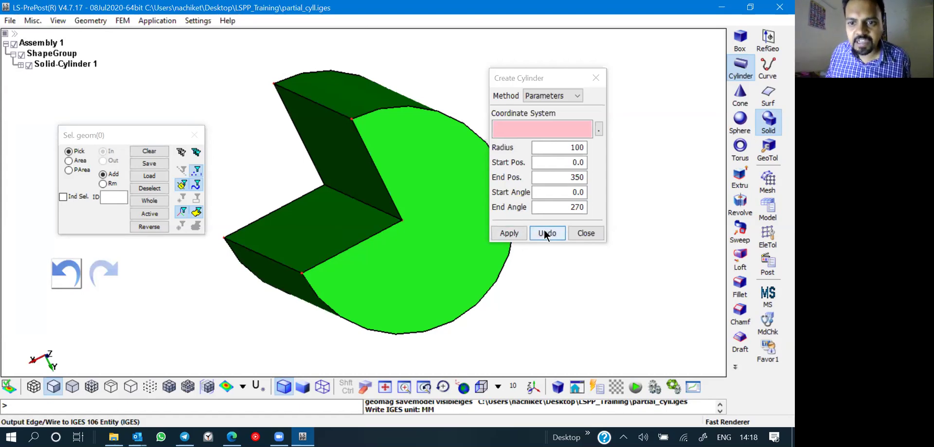
Step: Close the Create Cylinder tool and dismiss the ASCII and Binout panels
left_click(582, 236)
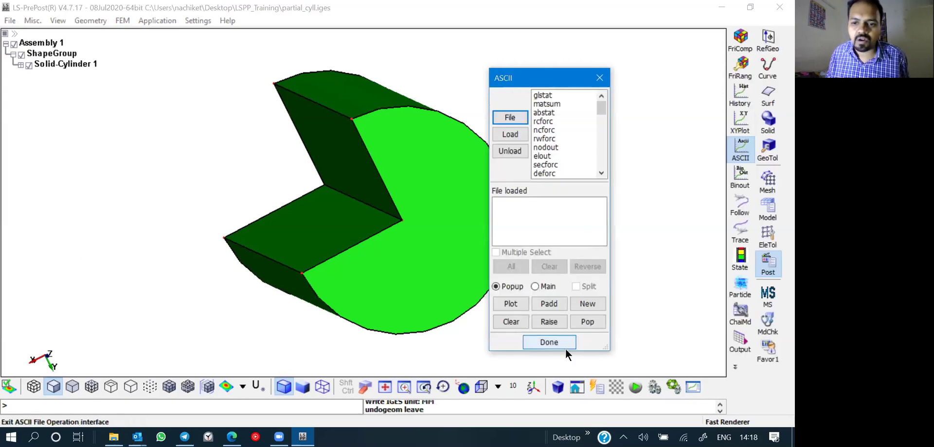
left_click(549, 342)
left_click(549, 415)
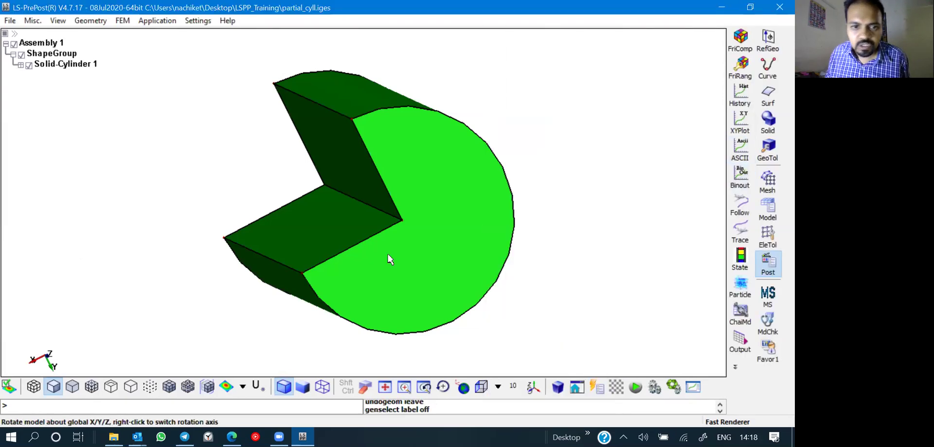
Step: Open the Solid Fillet tool from Geometry > Solid
left_click(98, 20)
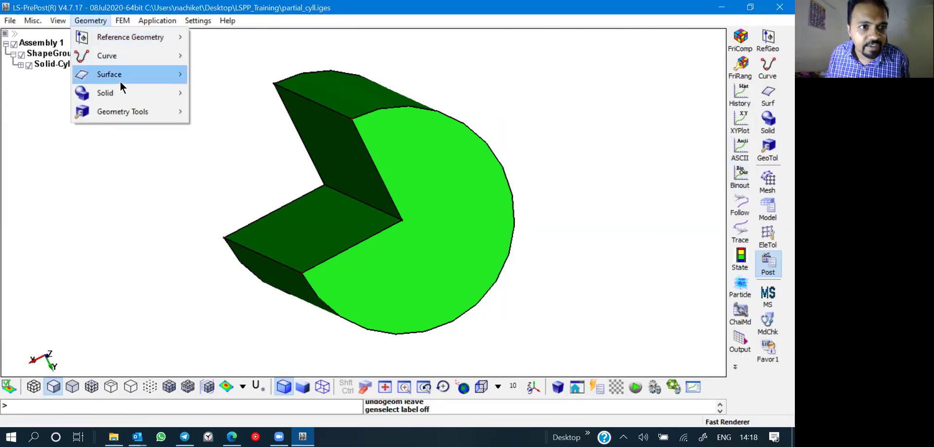
mouse_move(122, 98)
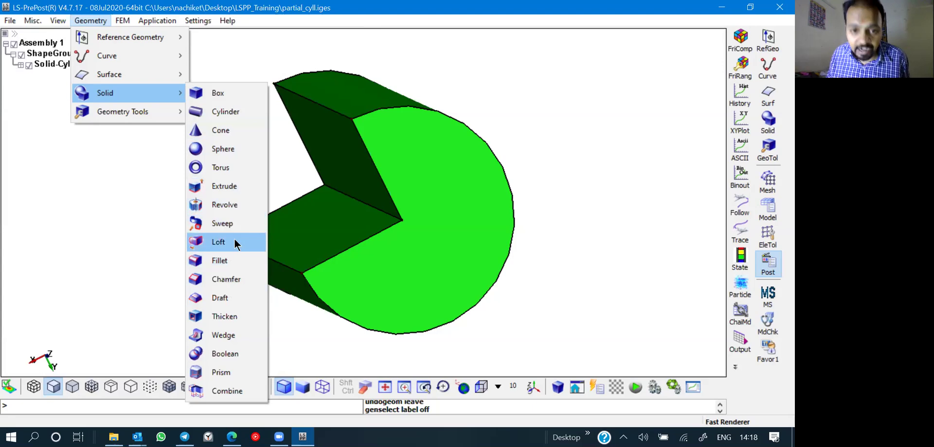
left_click(224, 261)
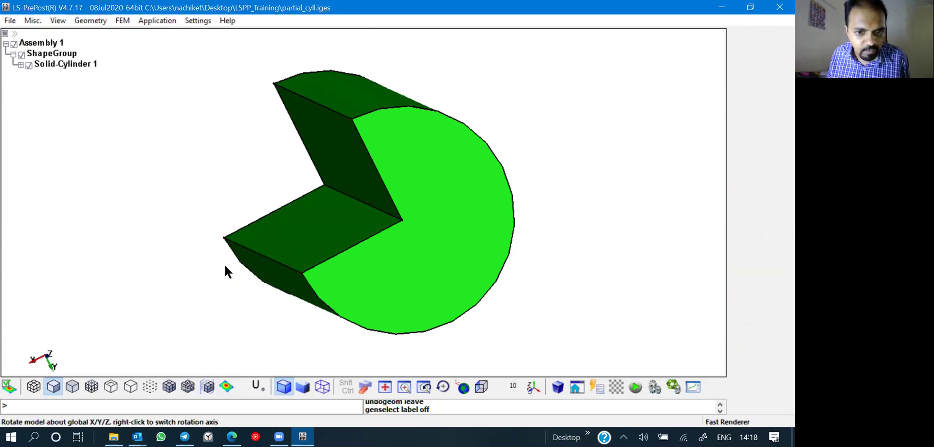
Step: Fillet the partial cylinder's inner notch edge with a 10 mm radius
left_click(369, 206)
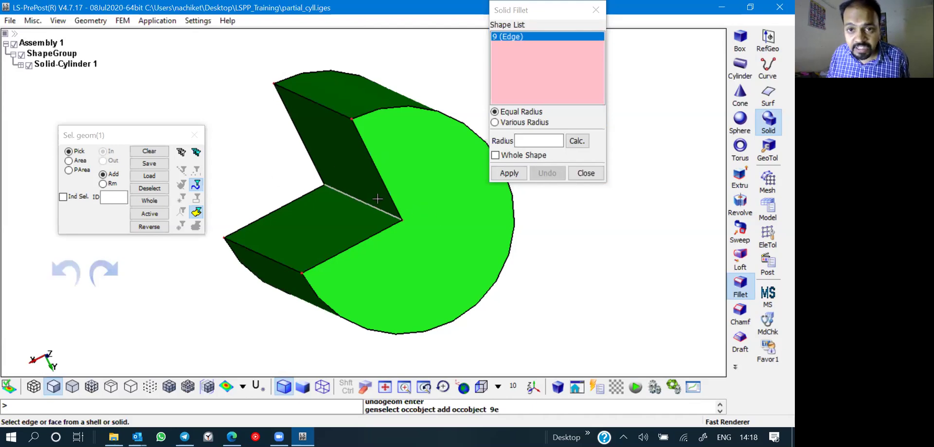
left_click(534, 140)
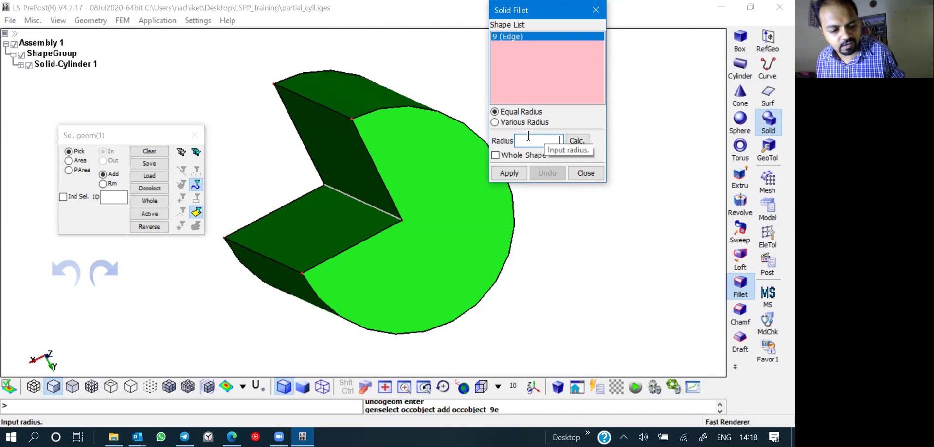
type("10")
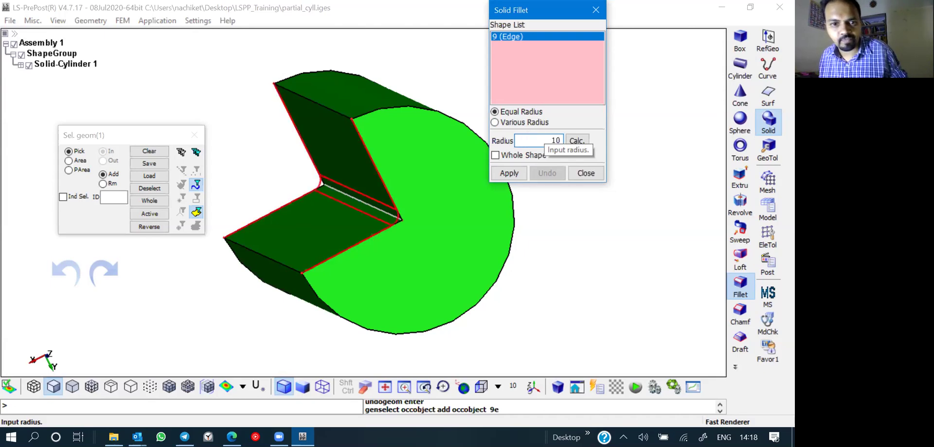
key("Return")
scroll(323, 171, "up", 5)
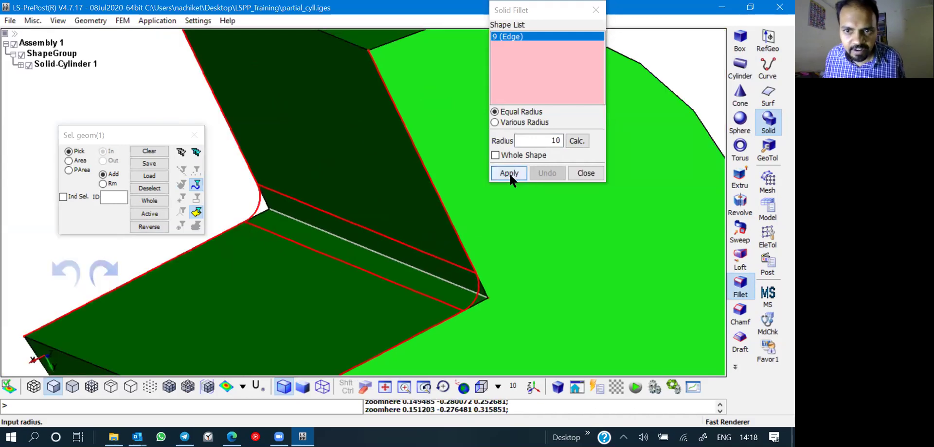
left_click(509, 173)
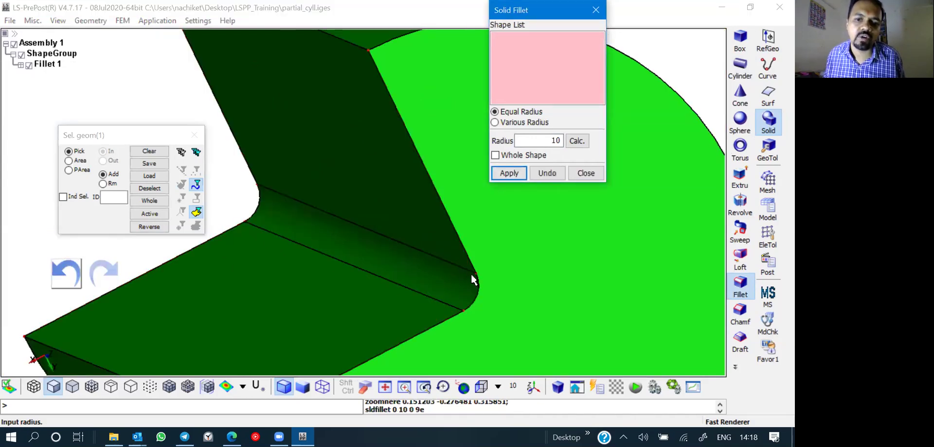
scroll(428, 233, "down", 5)
Step: Apply a radius-10 fillet to the upper and lower outer notch edges
left_click_drag(430, 231, 384, 170)
left_click(385, 170)
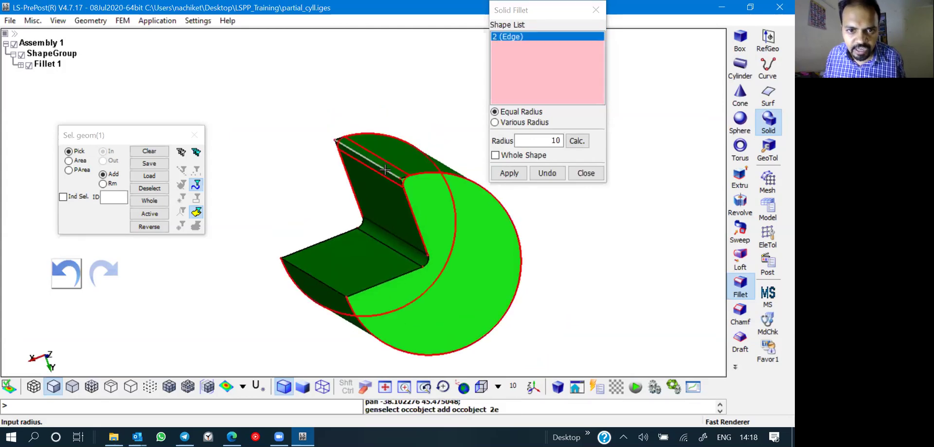
left_click(325, 283)
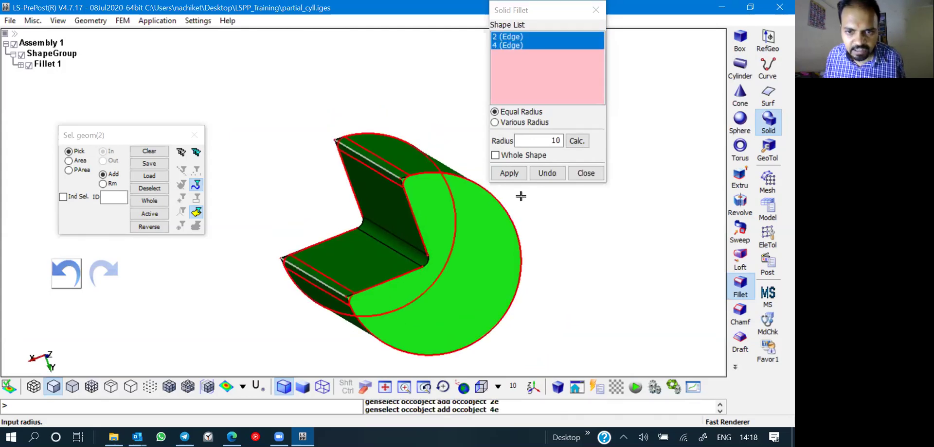
left_click(513, 174)
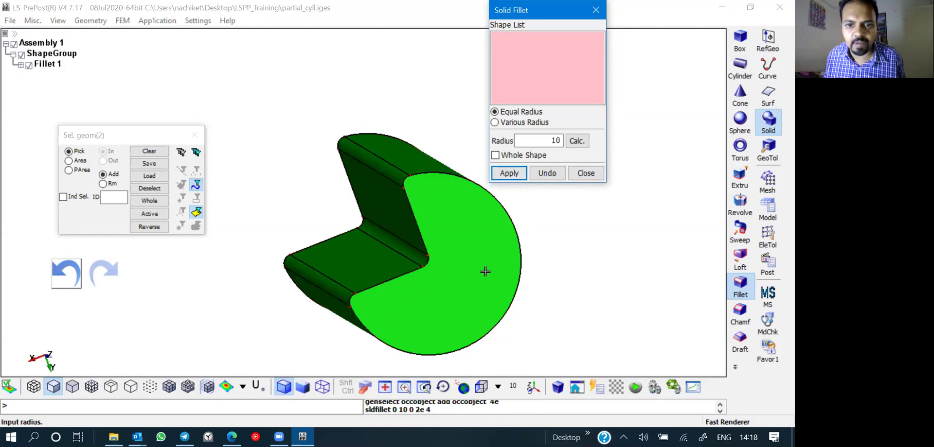
left_click_drag(483, 270, 340, 216)
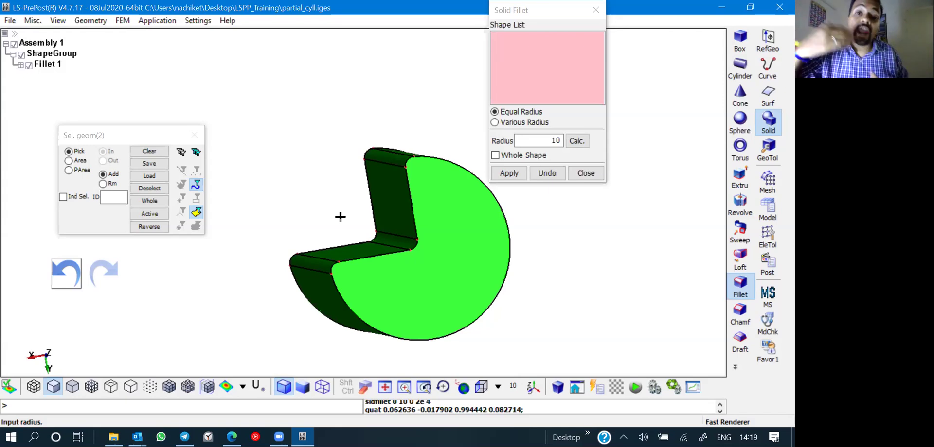
Step: Export the filleted geometry as partial_cyll.iges, confirming the overwrite of the existing file
left_click(13, 20)
mouse_move(47, 92)
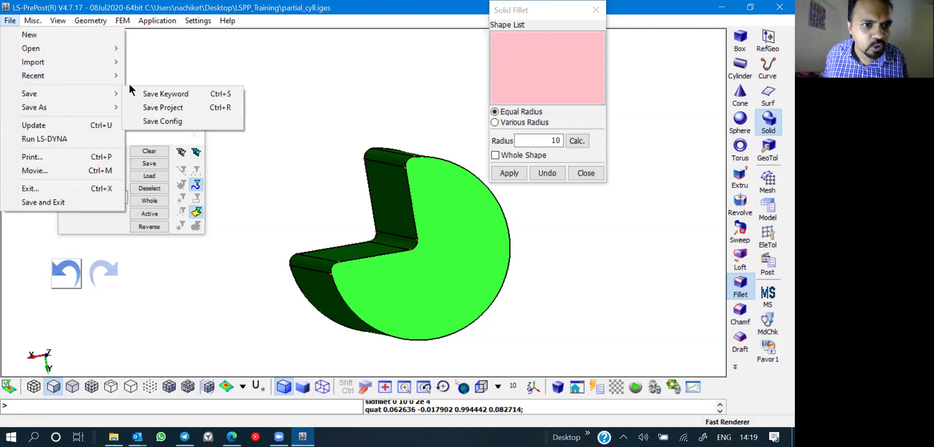
mouse_move(43, 109)
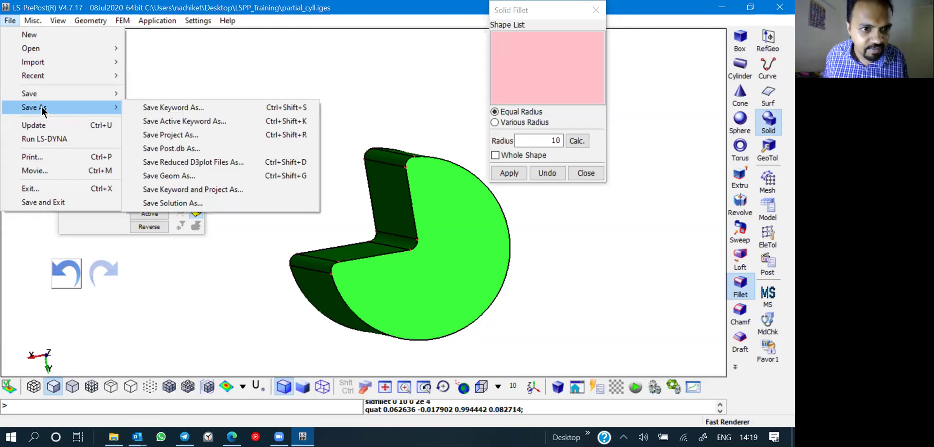
left_click(168, 176)
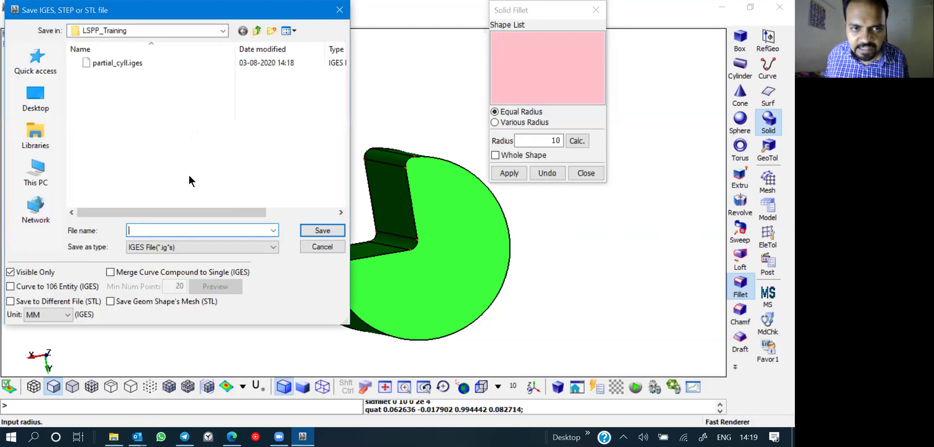
left_click(117, 63)
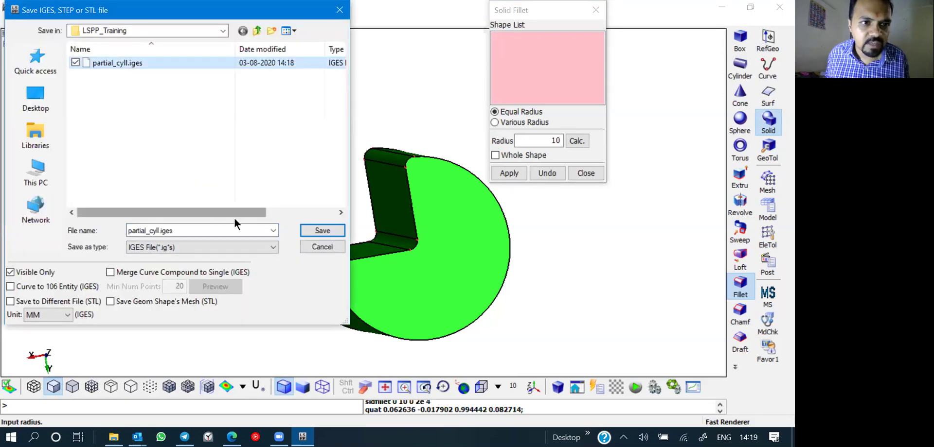
double_click(159, 231)
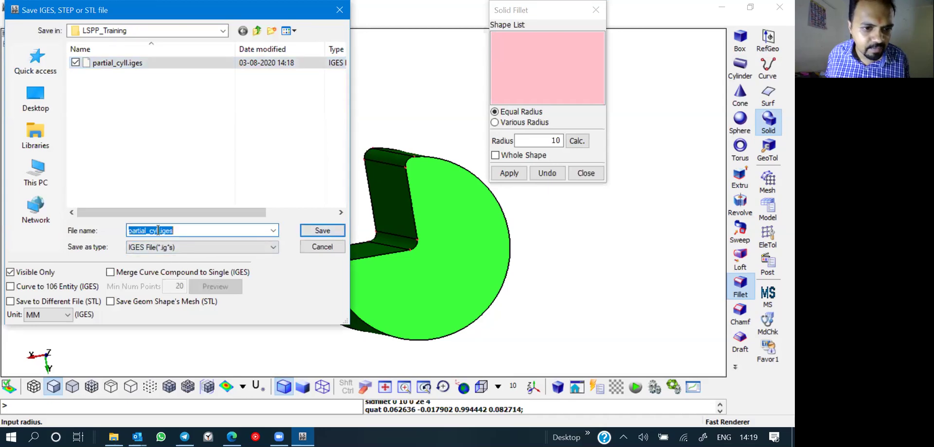
left_click(323, 231)
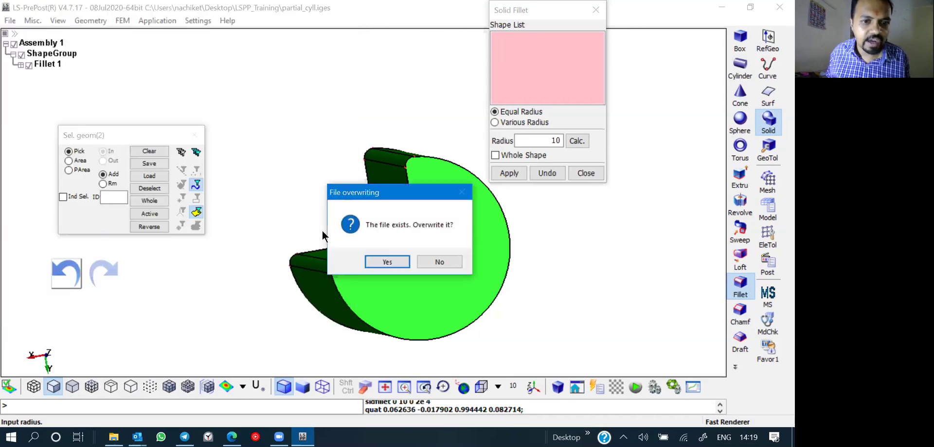
left_click(387, 262)
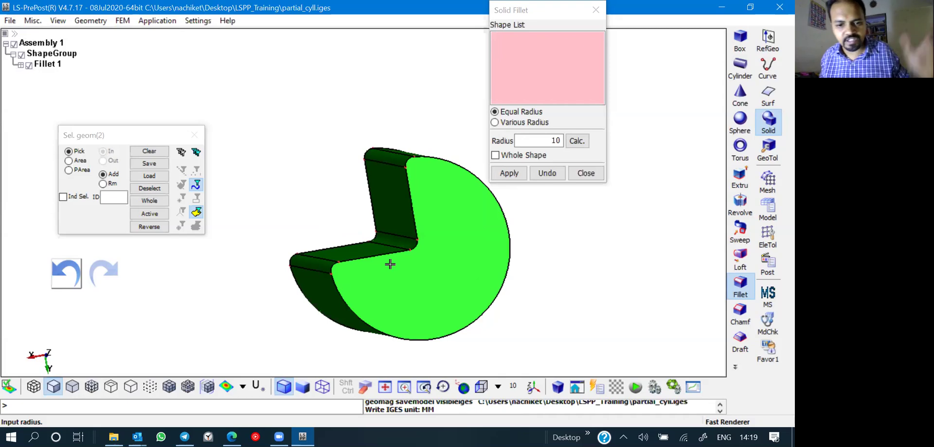